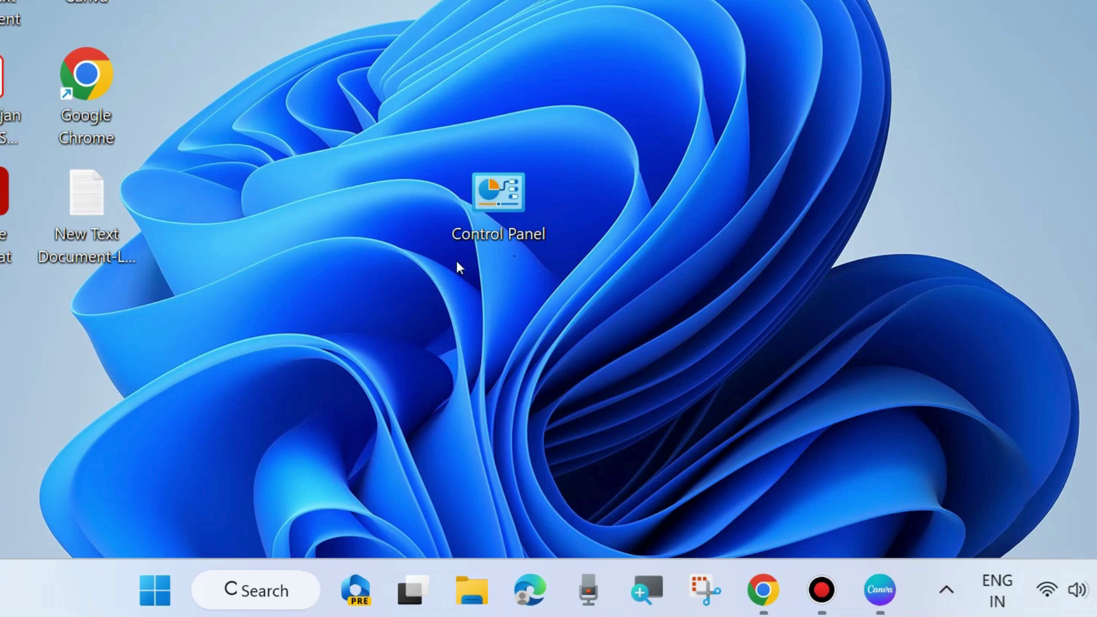
# Step: Open Device Manager from the Win+X menu and expand Bluetooth to list its paired devices
pyautogui.rightClick(151, 580)
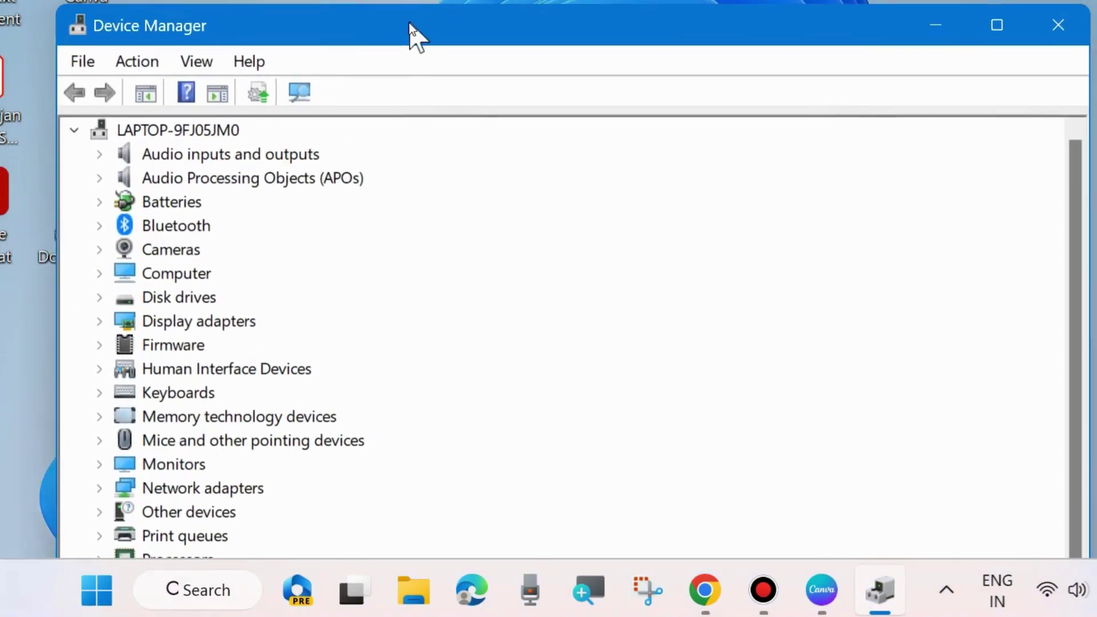
pyautogui.click(97, 229)
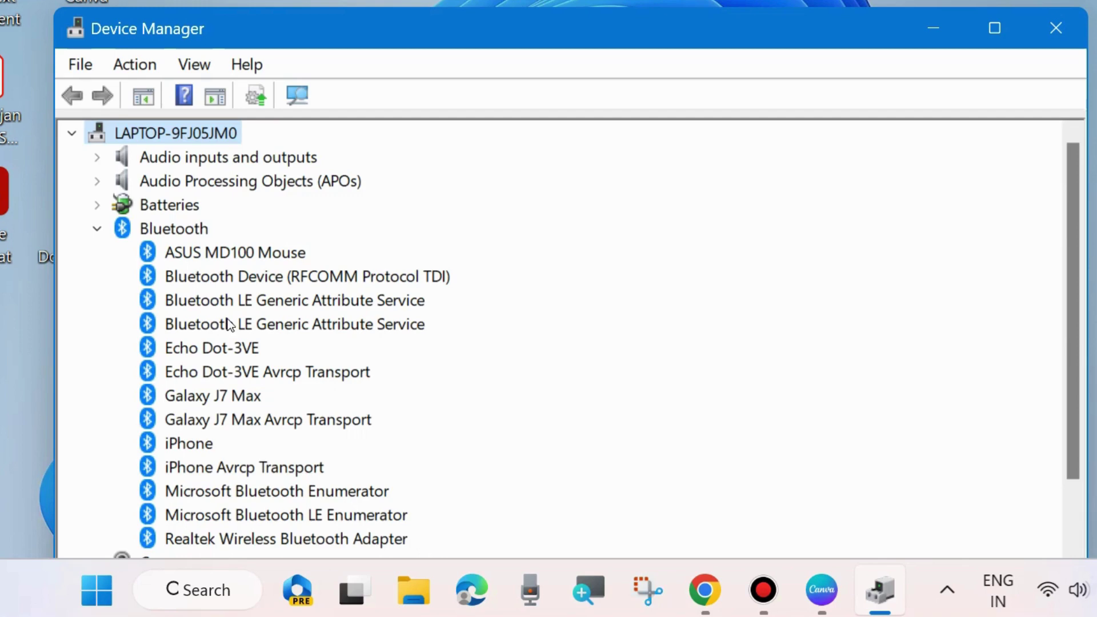
pyautogui.scroll(-2, 228, 325)
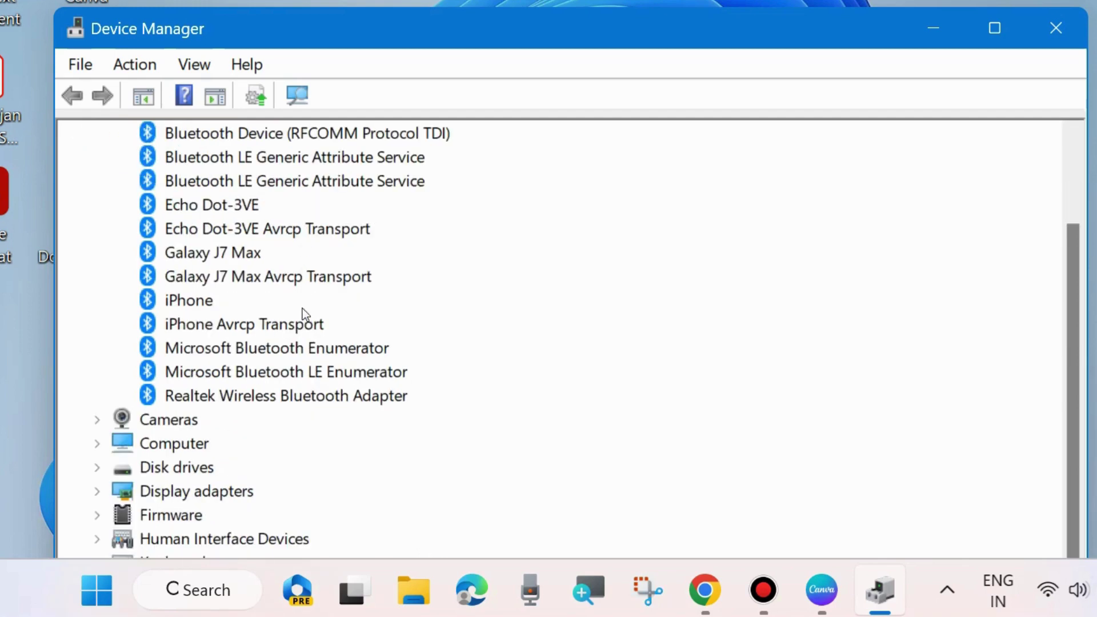
pyautogui.scroll(2, 246, 351)
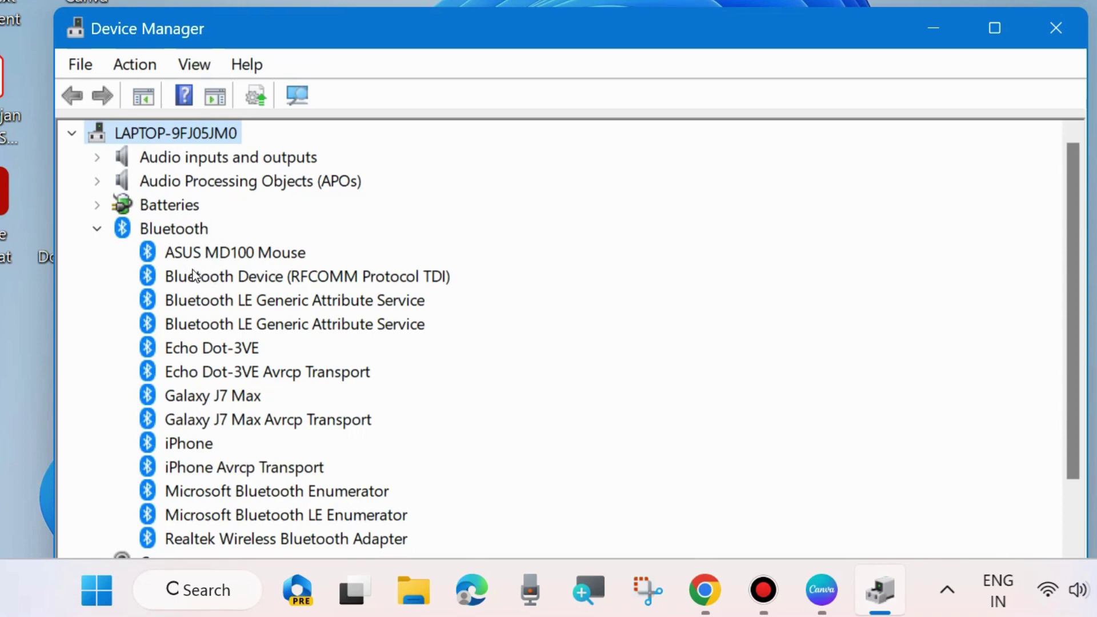
# Step: Search automatically for a Bluetooth Device (RFCOMM Protocol TDI) driver; the best one is already installed
pyautogui.rightClick(210, 280)
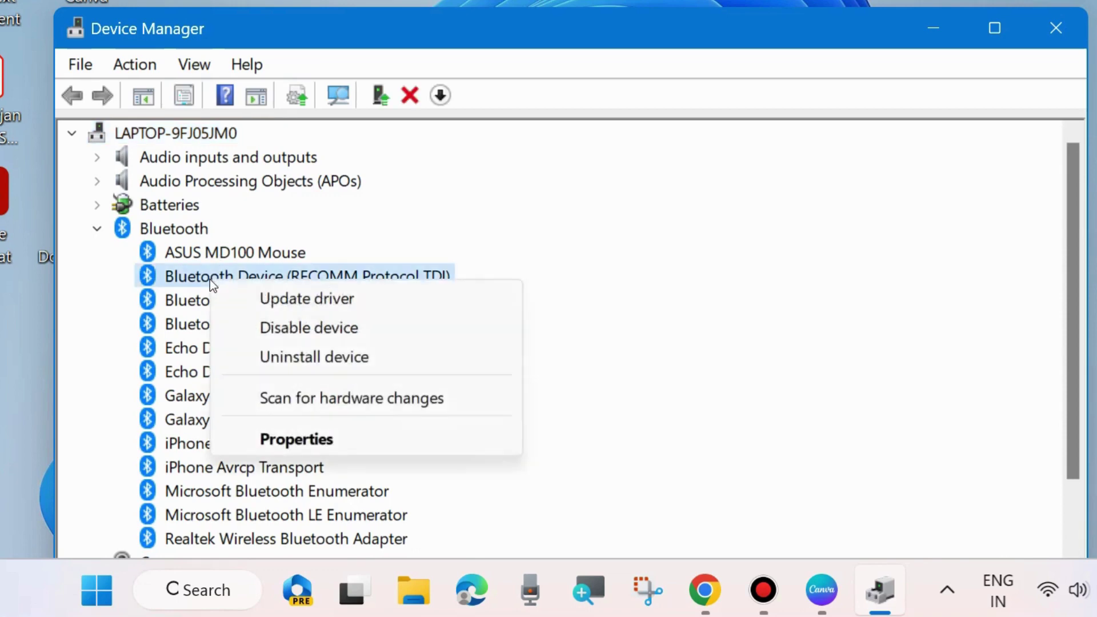
pyautogui.click(313, 302)
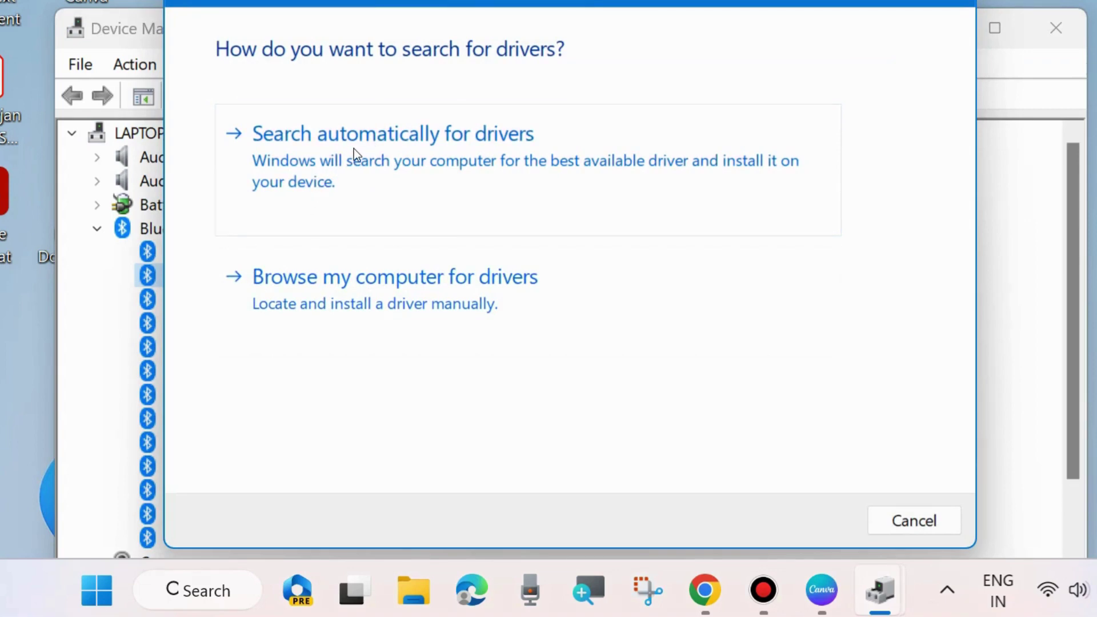
pyautogui.moveTo(391, 3); pyautogui.dragTo(396, 50)
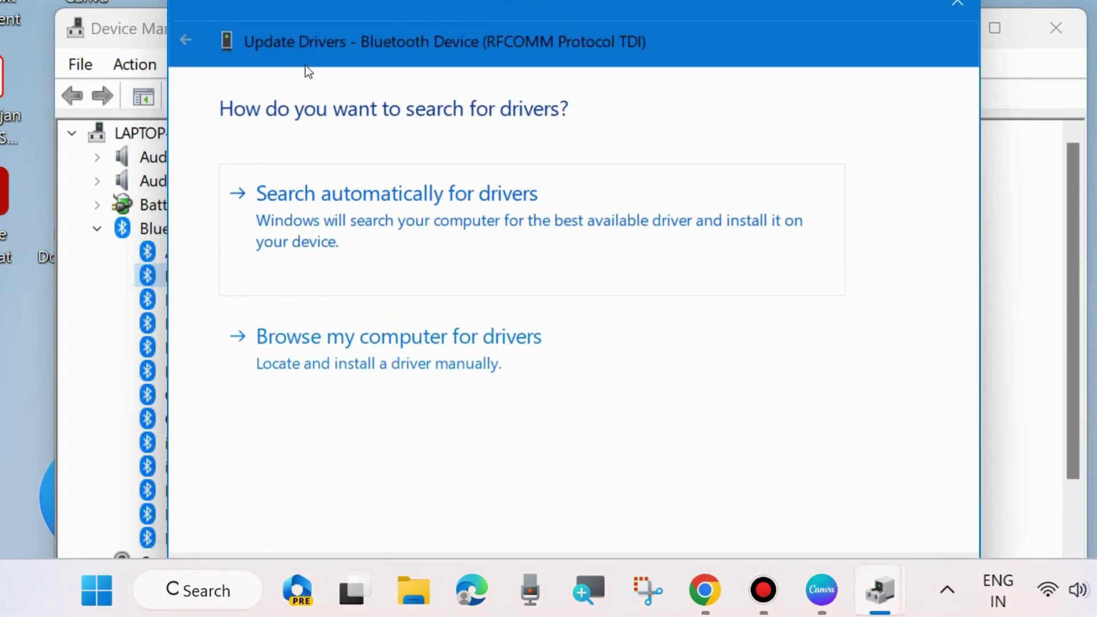
pyautogui.click(337, 218)
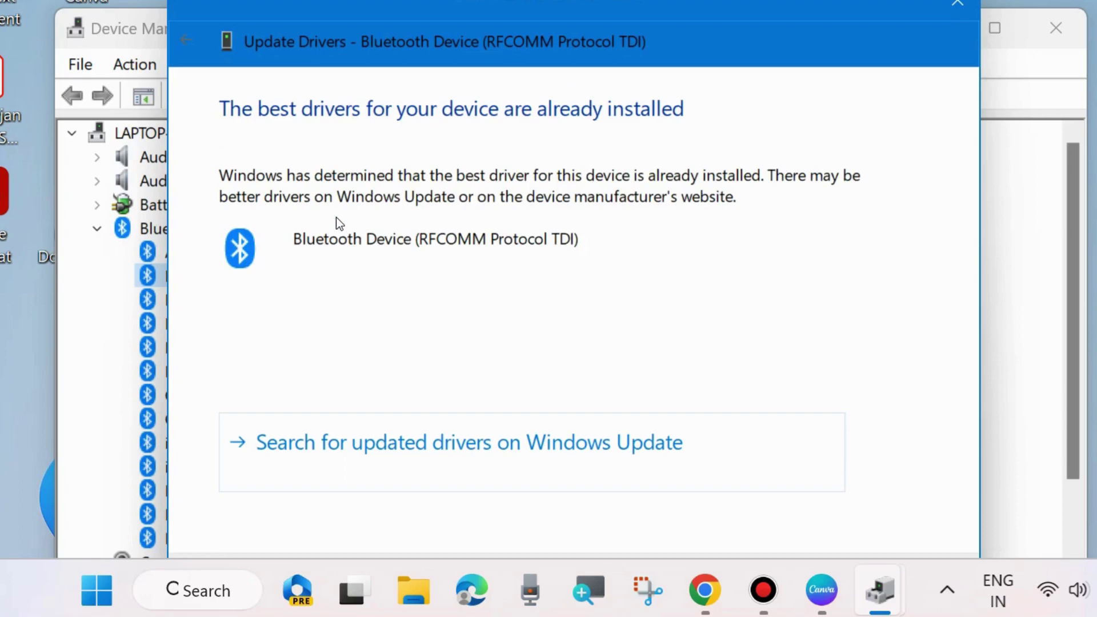
pyautogui.moveTo(624, 8); pyautogui.dragTo(603, 0)
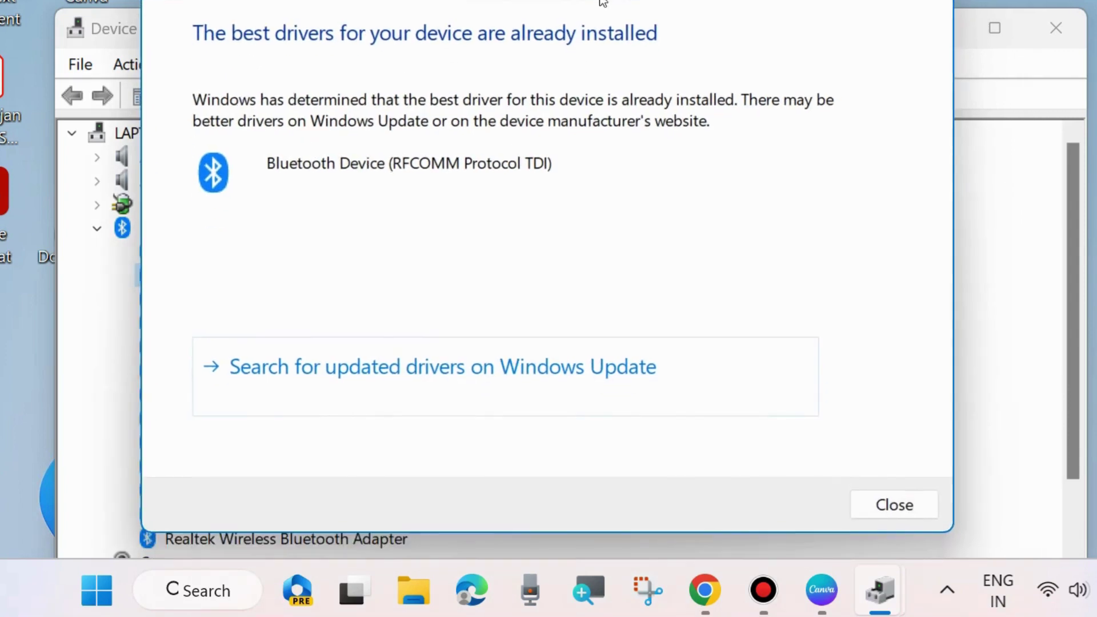
pyautogui.click(892, 505)
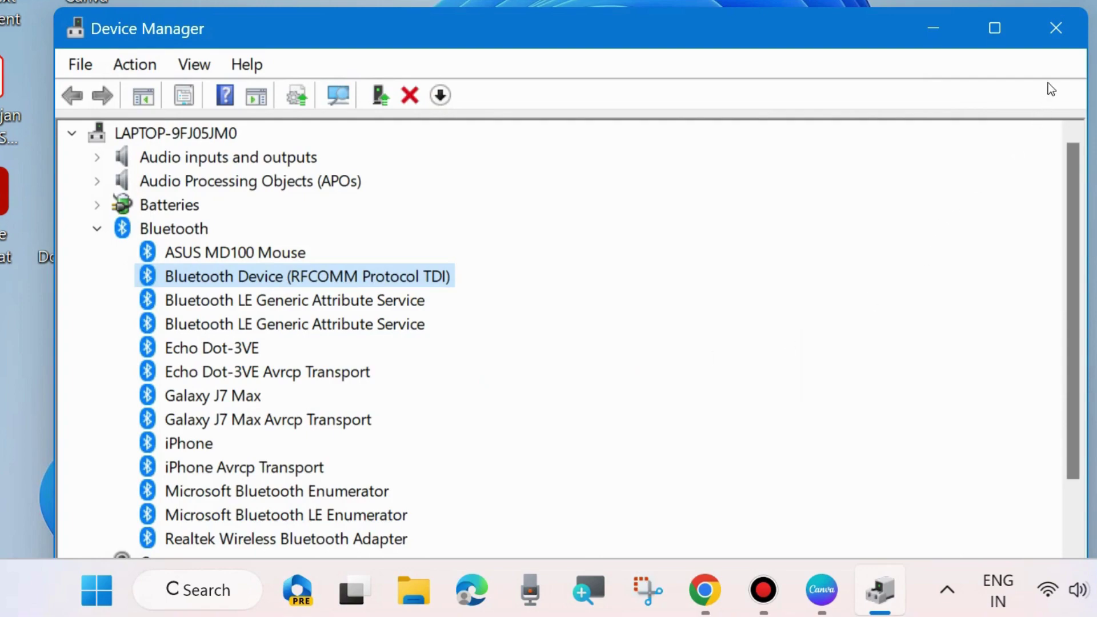
# Step: Close Device Manager and search 'bluetooth t' so the Bluetooth troubleshooter is the best match
pyautogui.click(1057, 30)
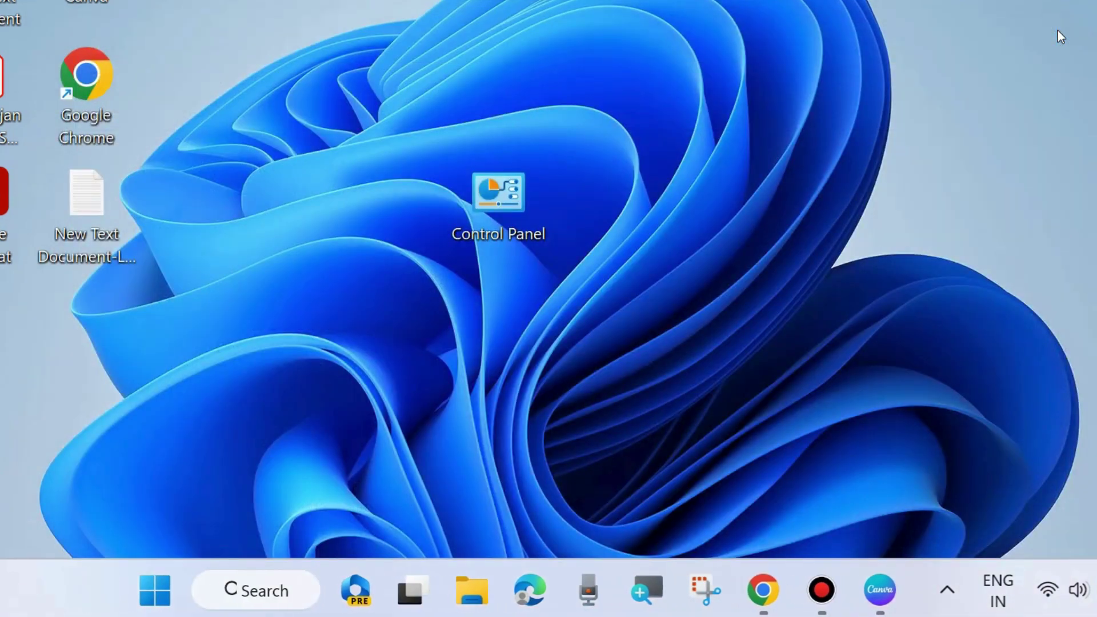
pyautogui.click(262, 592)
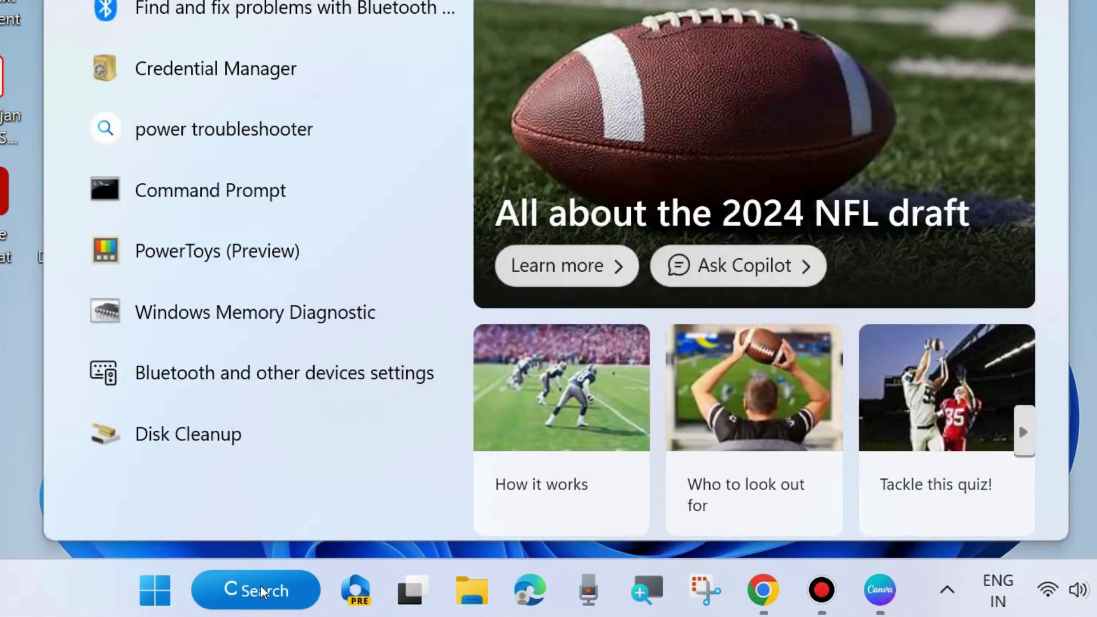
pyautogui.write('bluetoo')
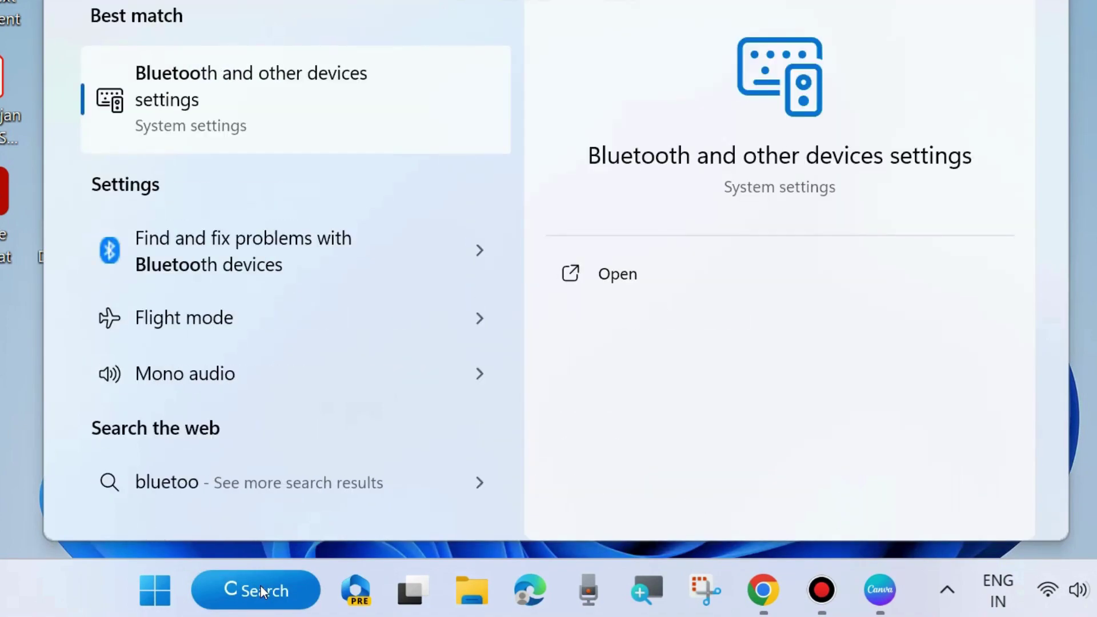
pyautogui.write('th trou')
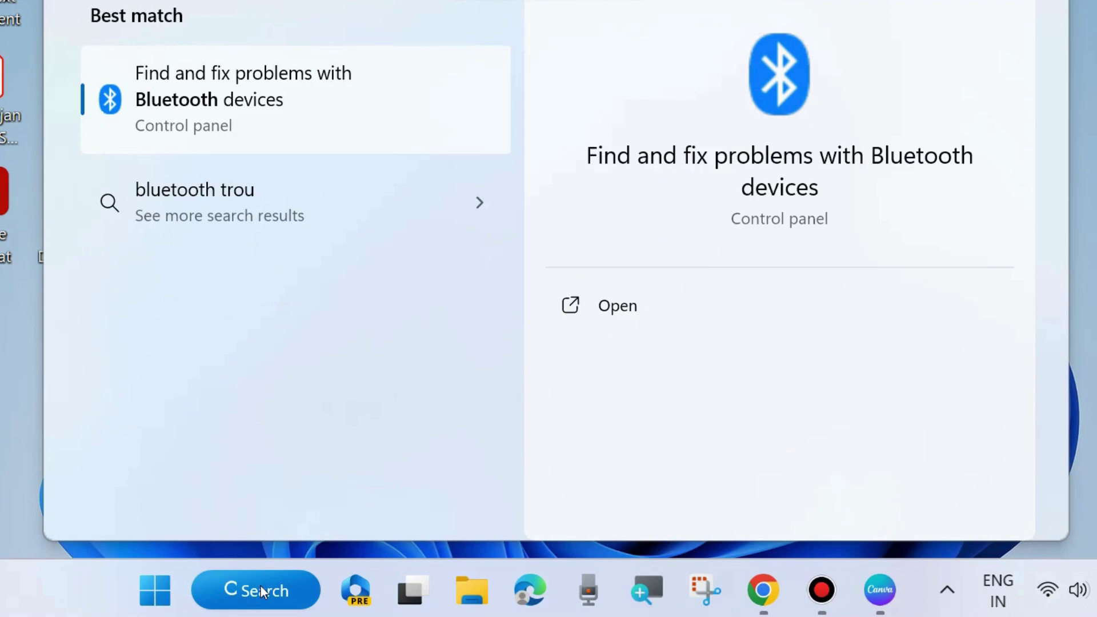
pyautogui.write('ble')
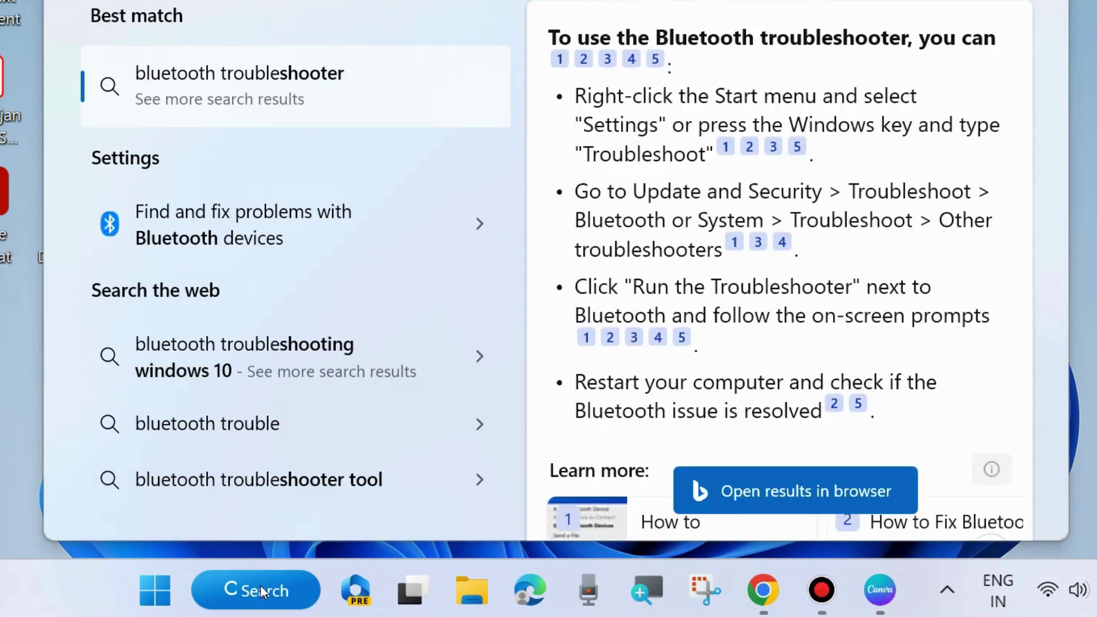
pyautogui.press('BackSpace')
pyautogui.press('BackSpace')
pyautogui.press('BackSpace')
pyautogui.press('BackSpace')
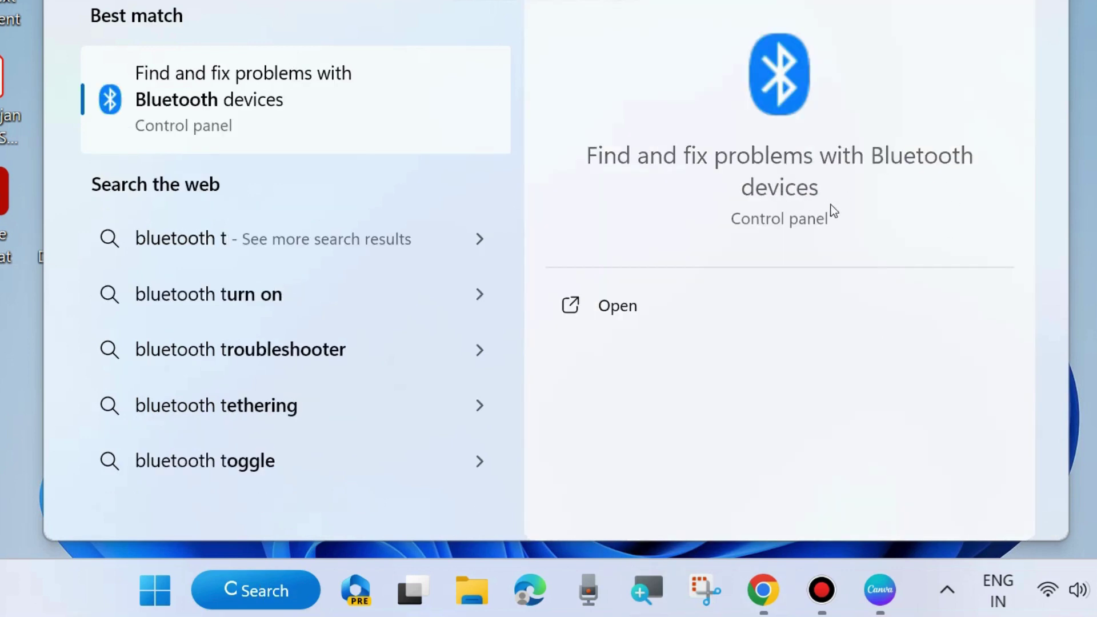
# Step: Run the Bluetooth troubleshooter with automatic repairs, confirm the radio status fix, and close it
pyautogui.click(622, 309)
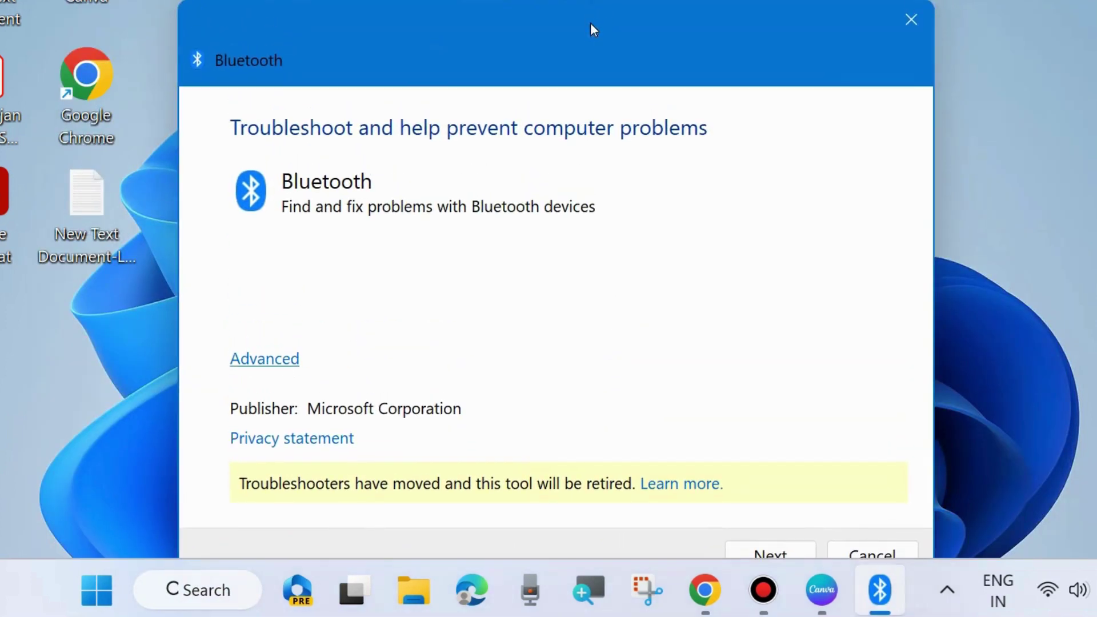
pyautogui.click(255, 362)
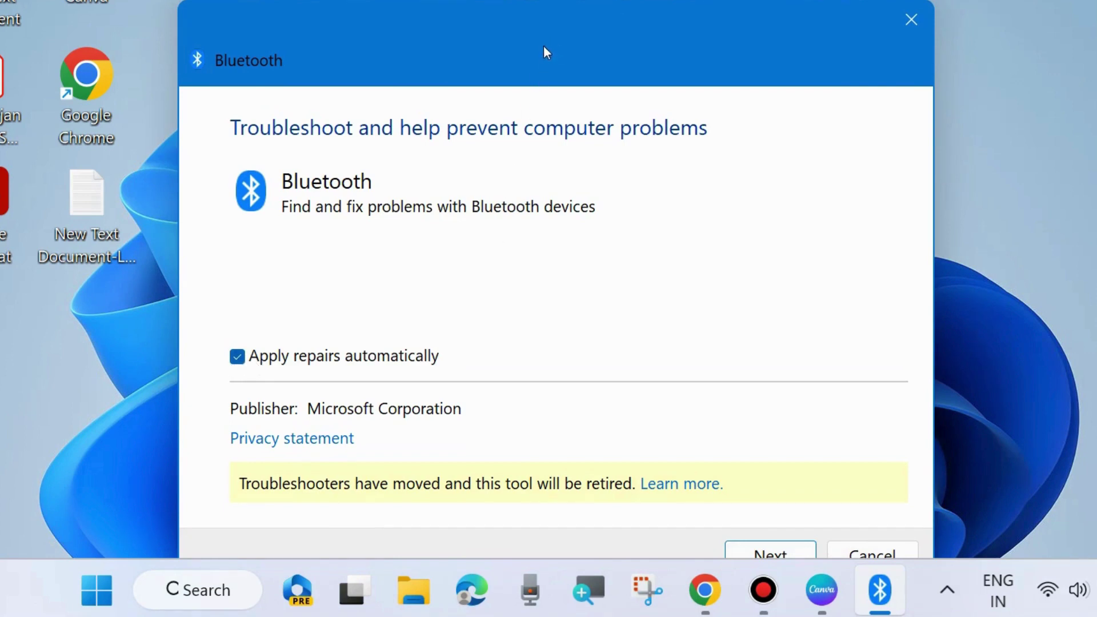
pyautogui.moveTo(543, 46); pyautogui.dragTo(534, 2)
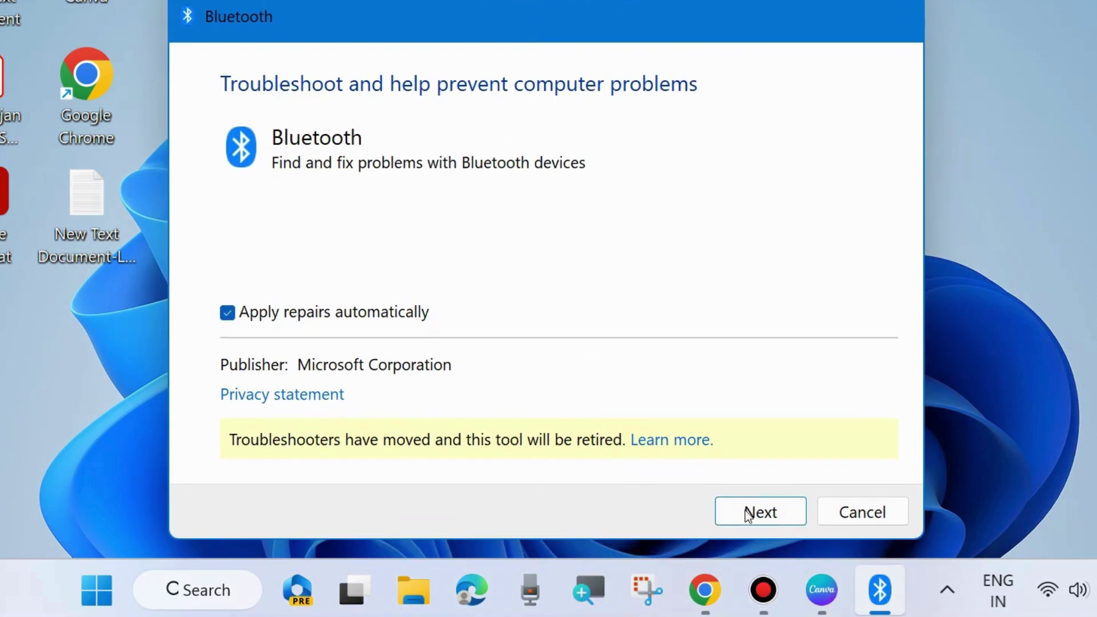
pyautogui.click(760, 512)
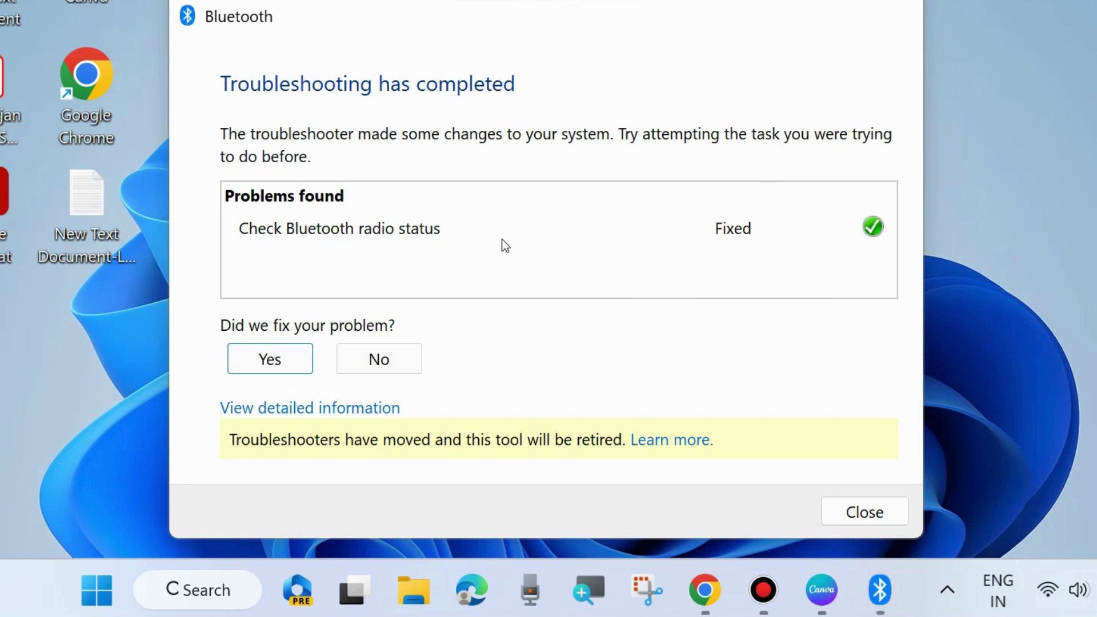
pyautogui.click(267, 359)
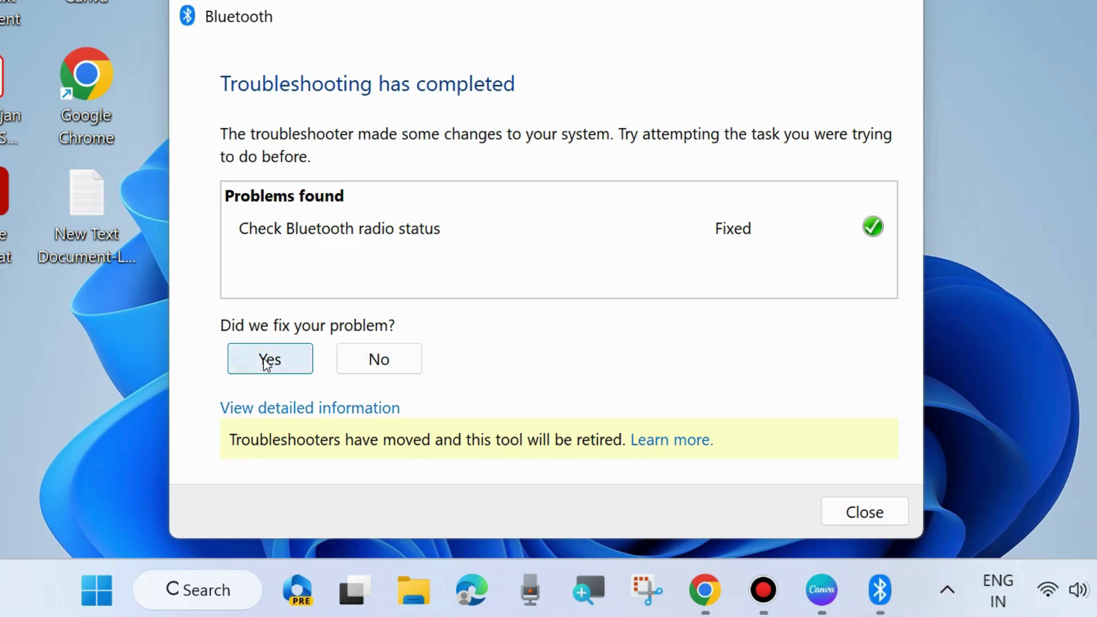
pyautogui.click(851, 506)
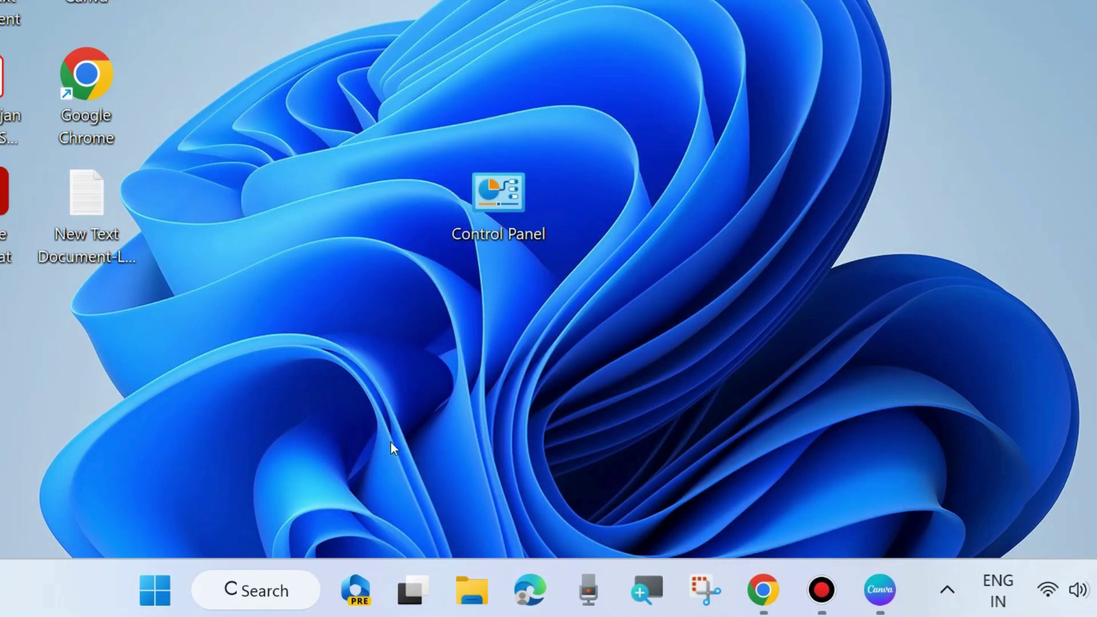
# Step: Open Settings from the Win+X menu and go to the Windows Update page
pyautogui.rightClick(156, 595)
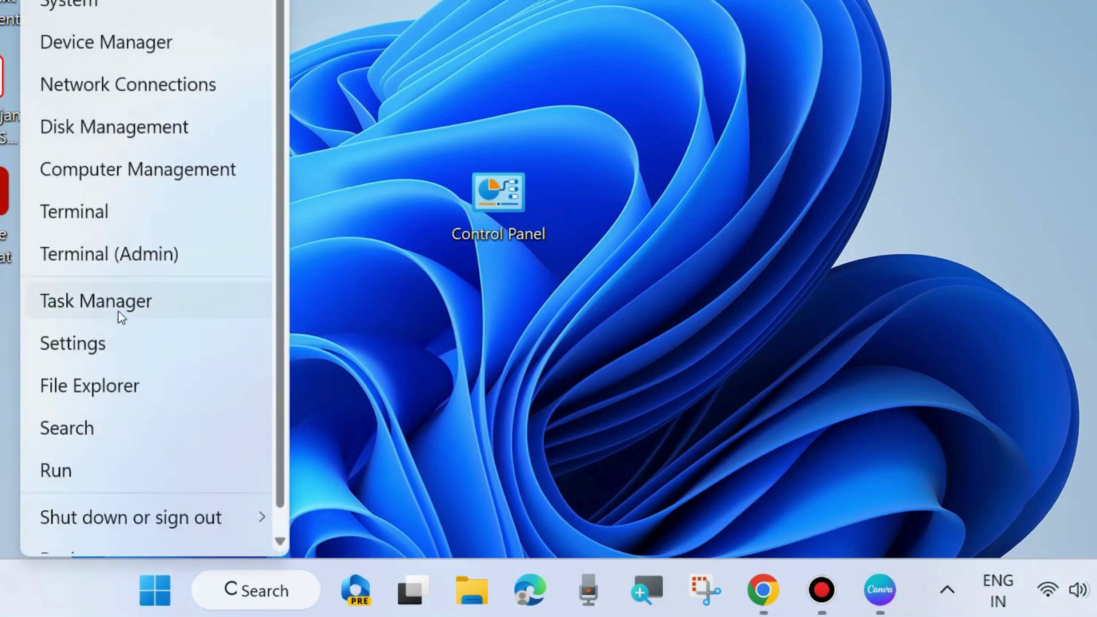
pyautogui.click(75, 345)
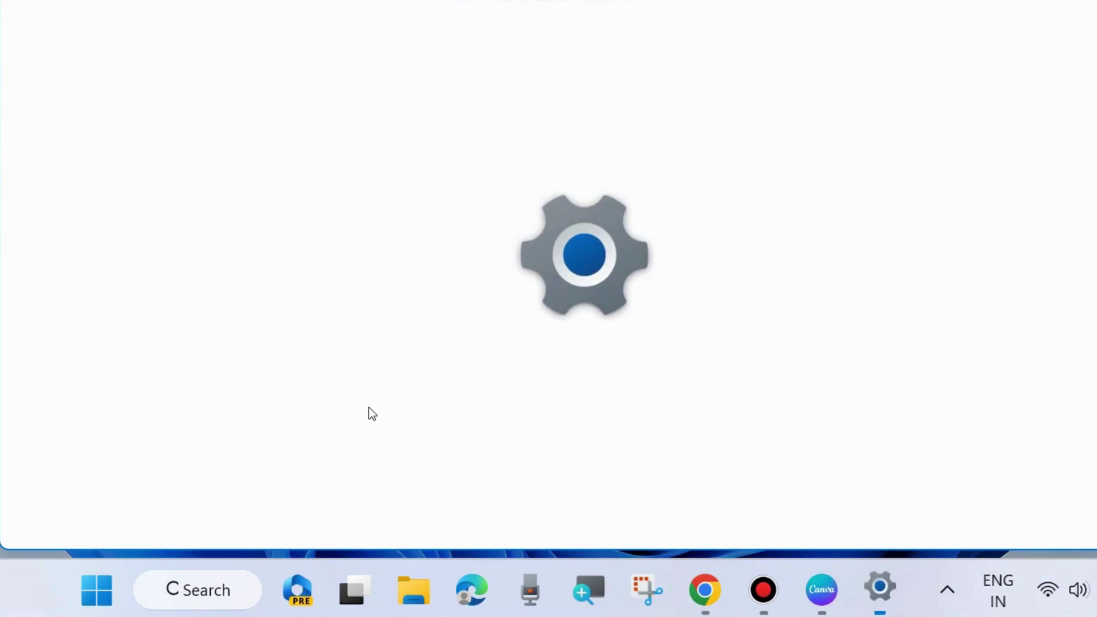
pyautogui.scroll(-4, 143, 421)
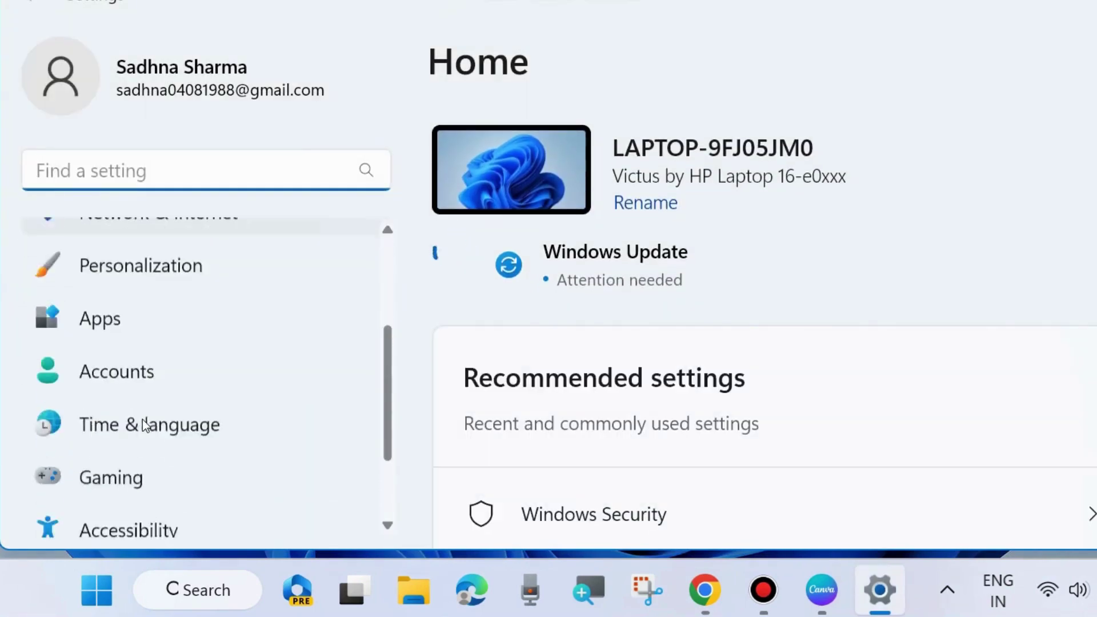
pyautogui.scroll(3, 142, 423)
pyautogui.scroll(-5, 142, 423)
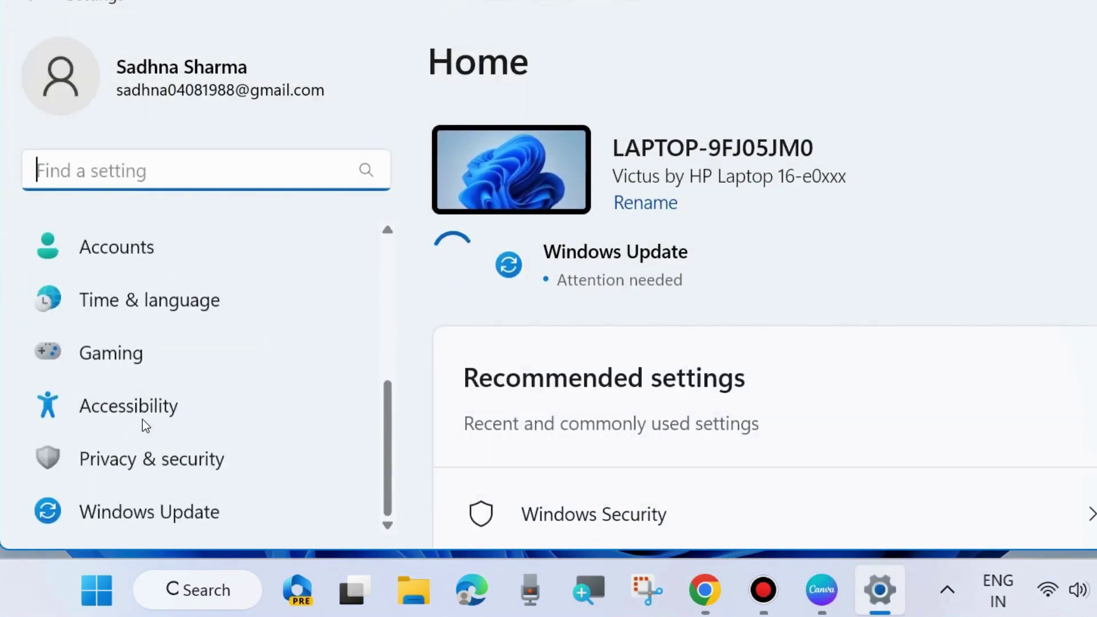
pyautogui.click(140, 514)
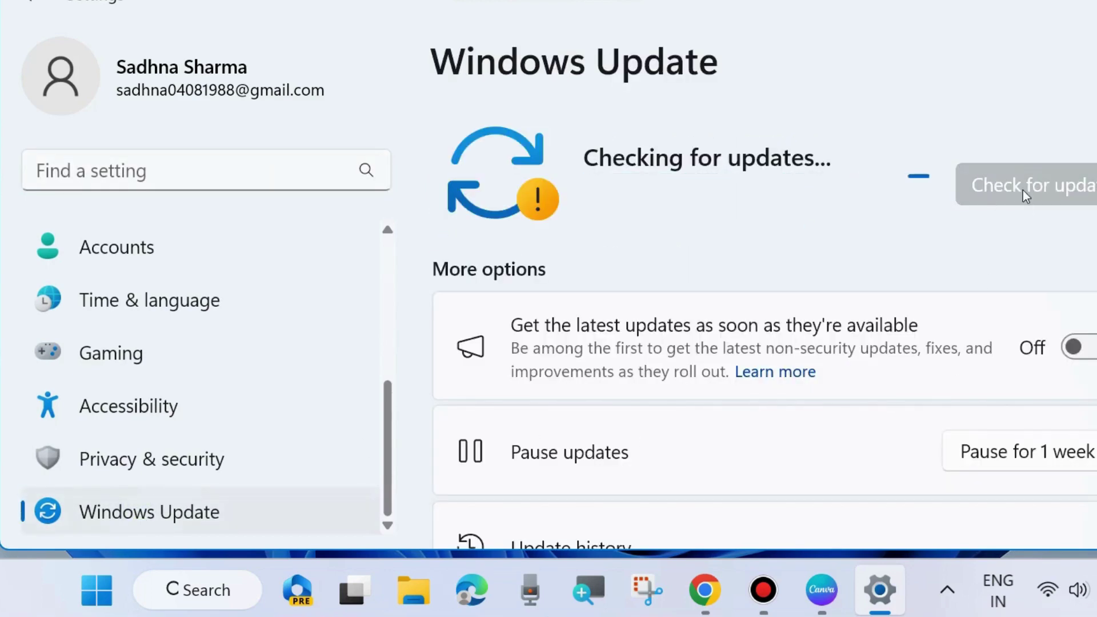
pyautogui.scroll(-6, 718, 369)
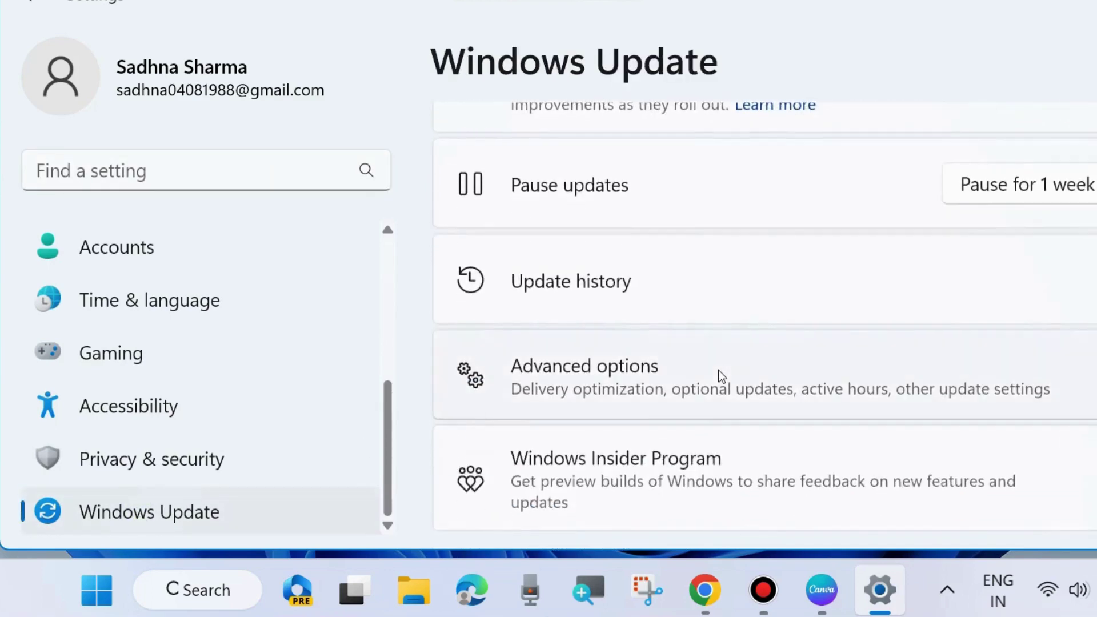
# Step: Check Optional updates under Windows Update Advanced options, finding none available
pyautogui.click(620, 254)
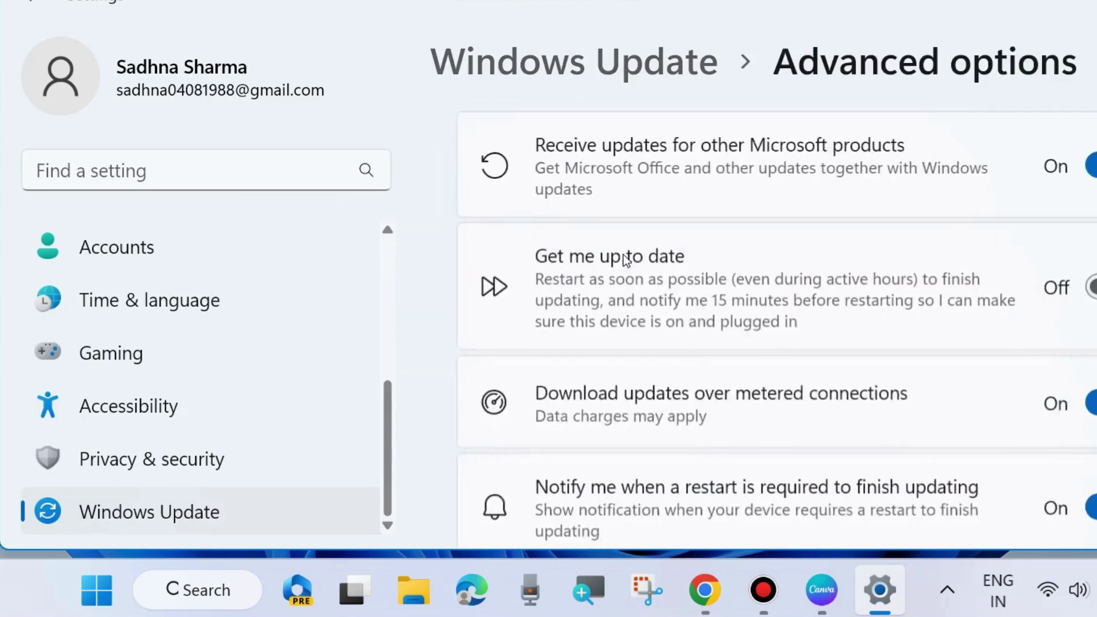
pyautogui.scroll(-6, 644, 318)
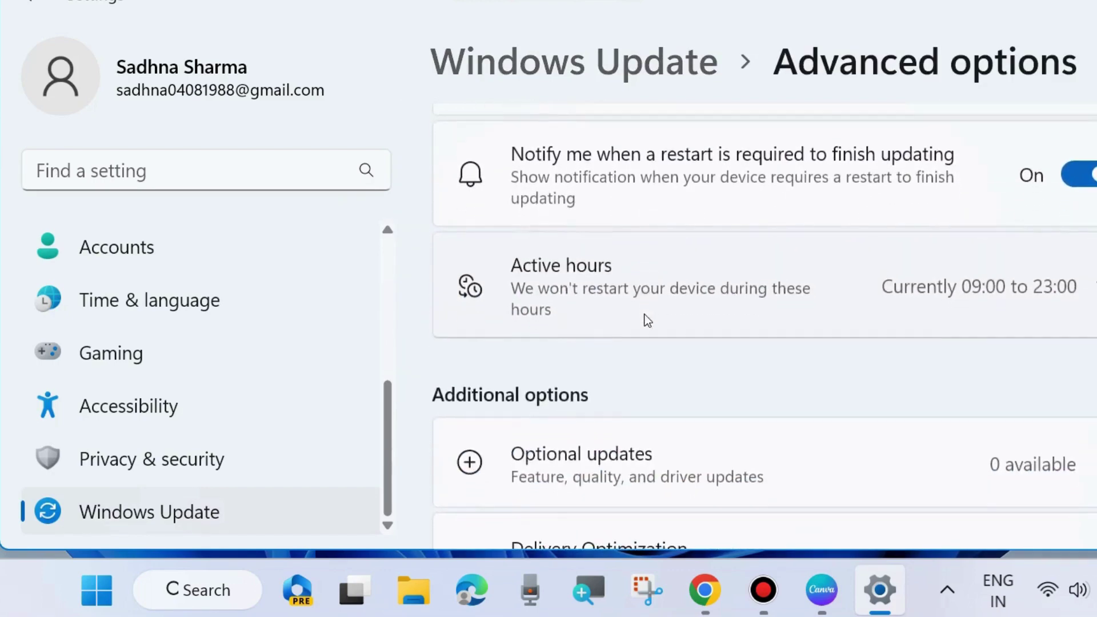
pyautogui.scroll(-3, 608, 332)
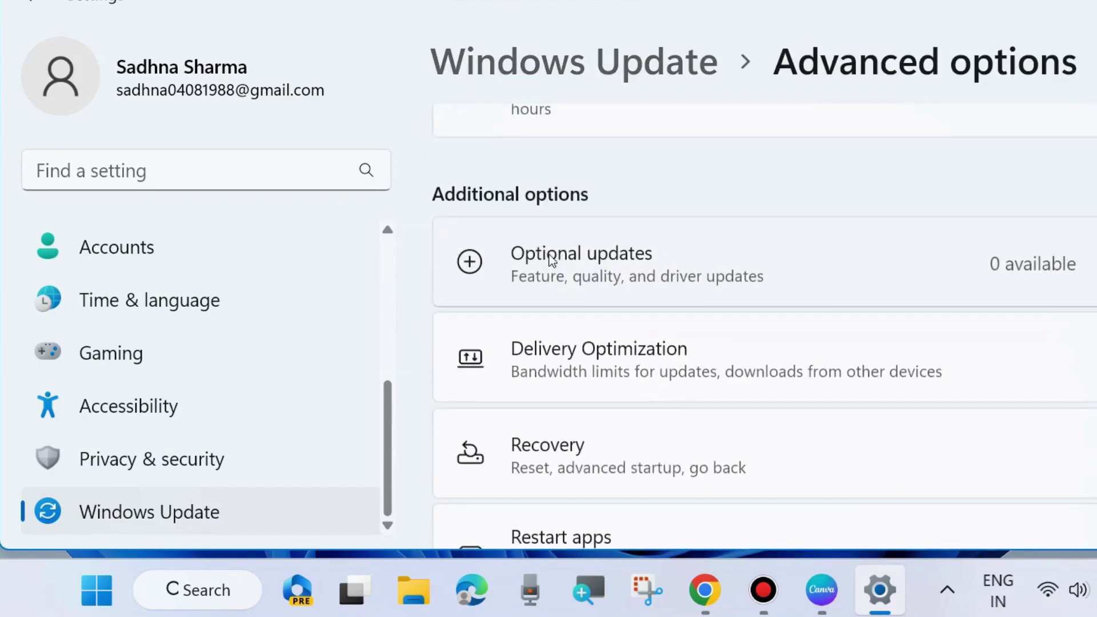
pyautogui.click(612, 270)
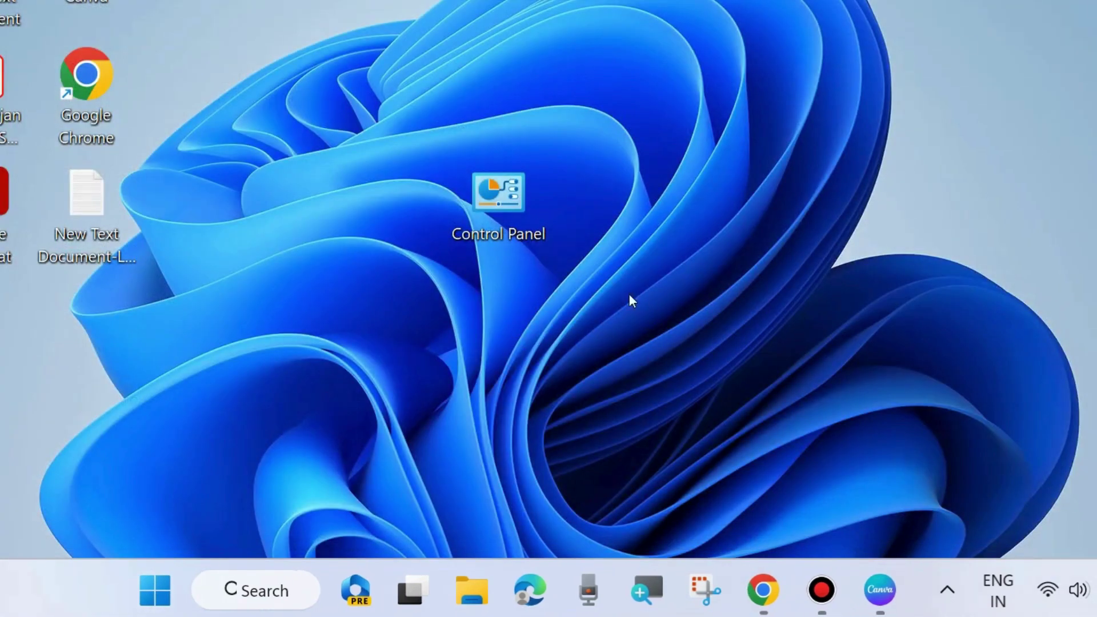
# Step: Launch the Services console by running services.msc from the Run dialog
pyautogui.rightClick(153, 587)
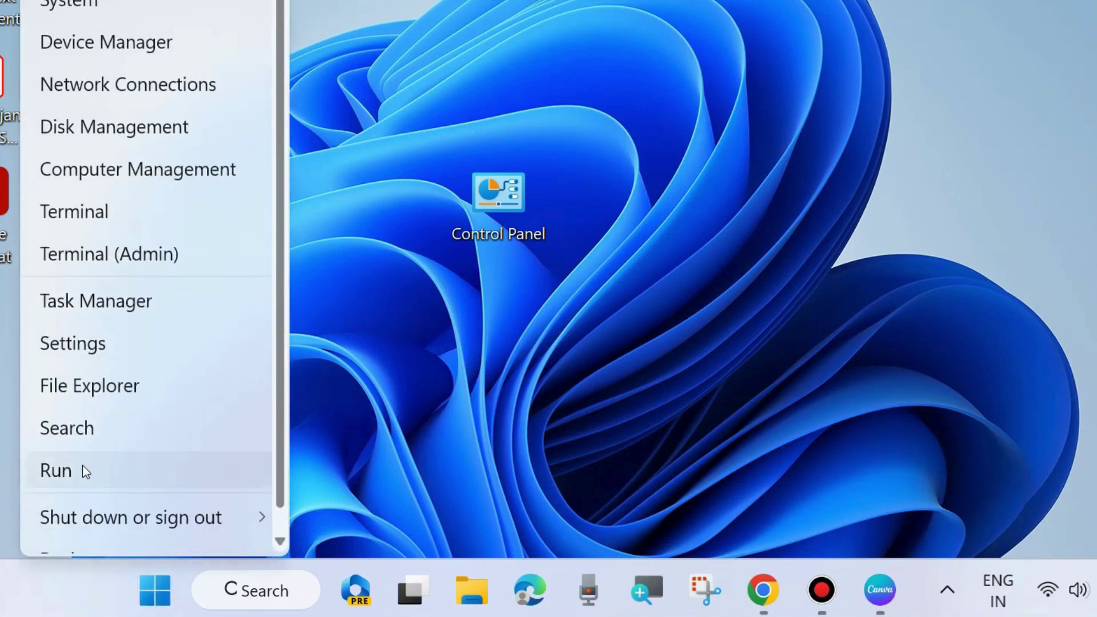
pyautogui.click(83, 465)
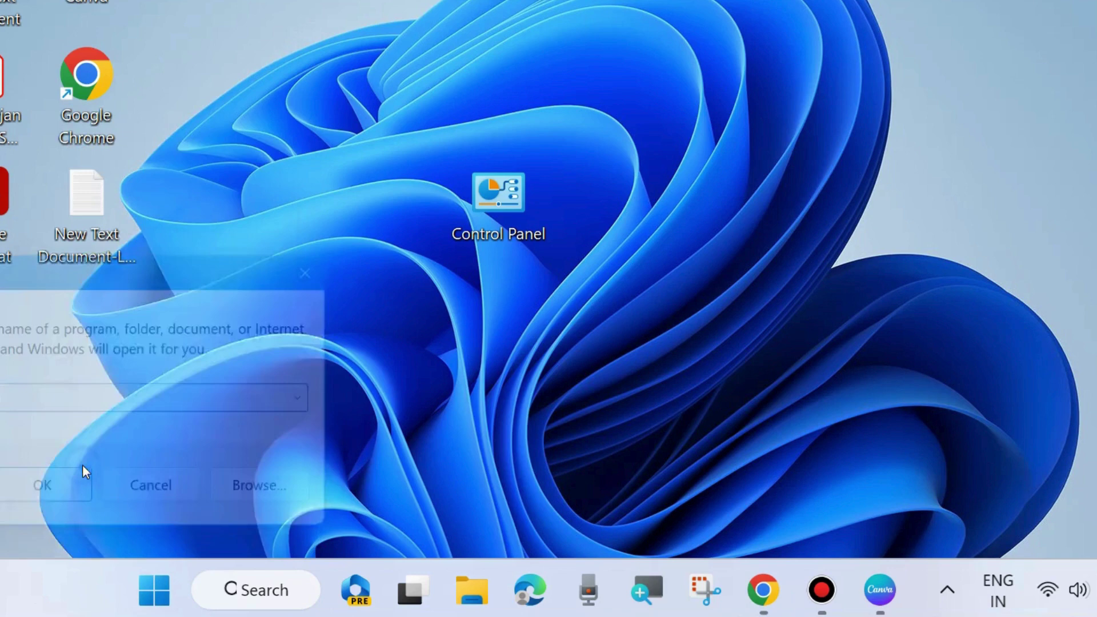
pyautogui.moveTo(100, 275); pyautogui.dragTo(492, 151)
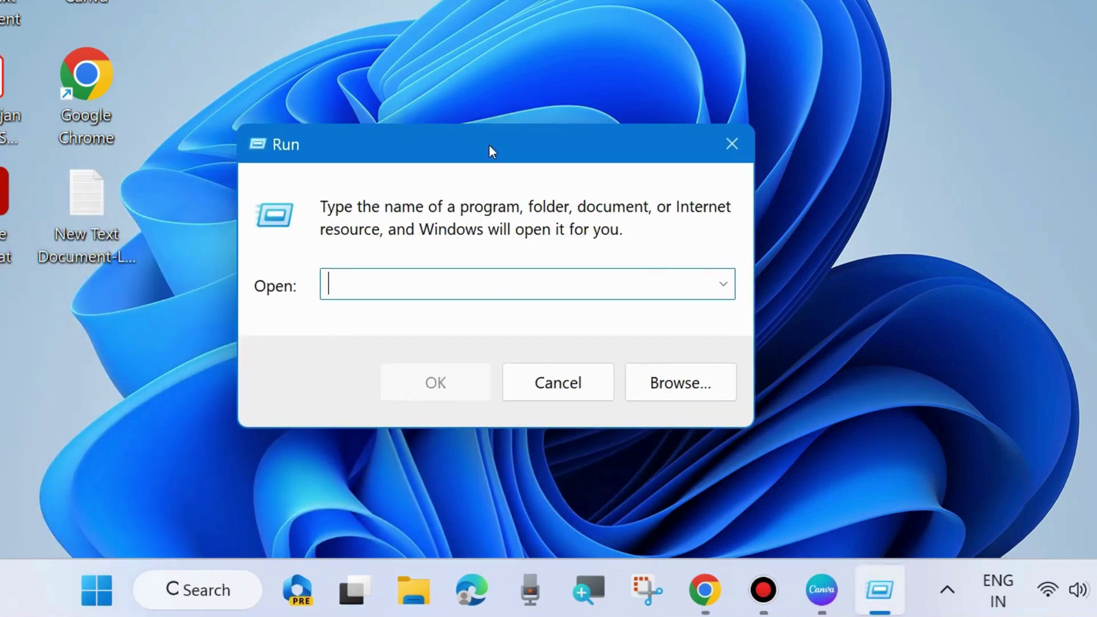
pyautogui.write('ser')
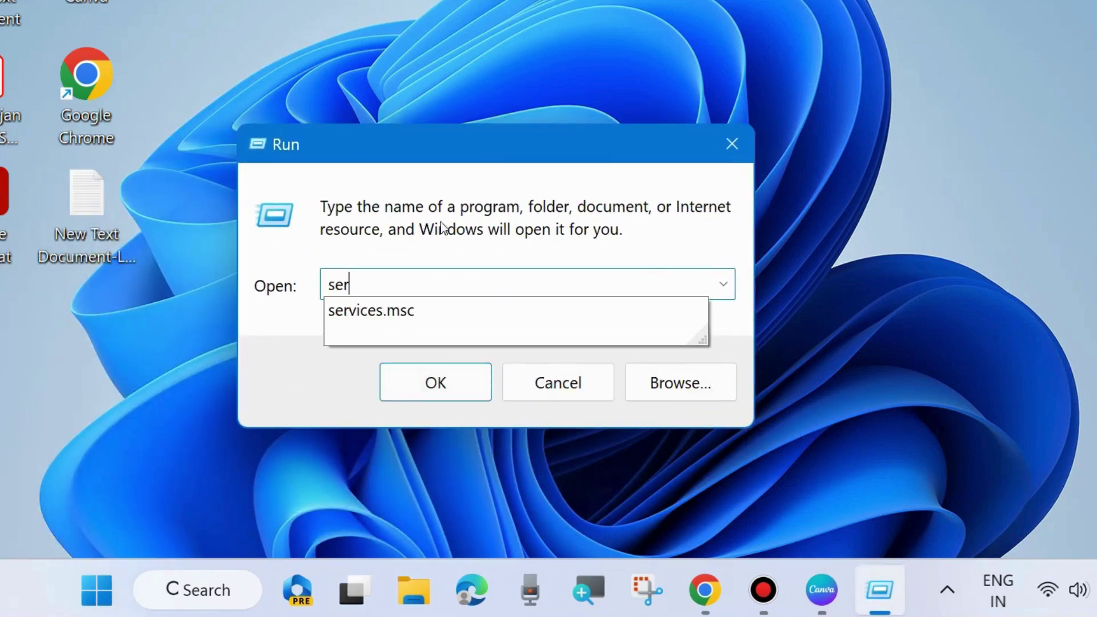
pyautogui.click(381, 312)
pyautogui.click(448, 277)
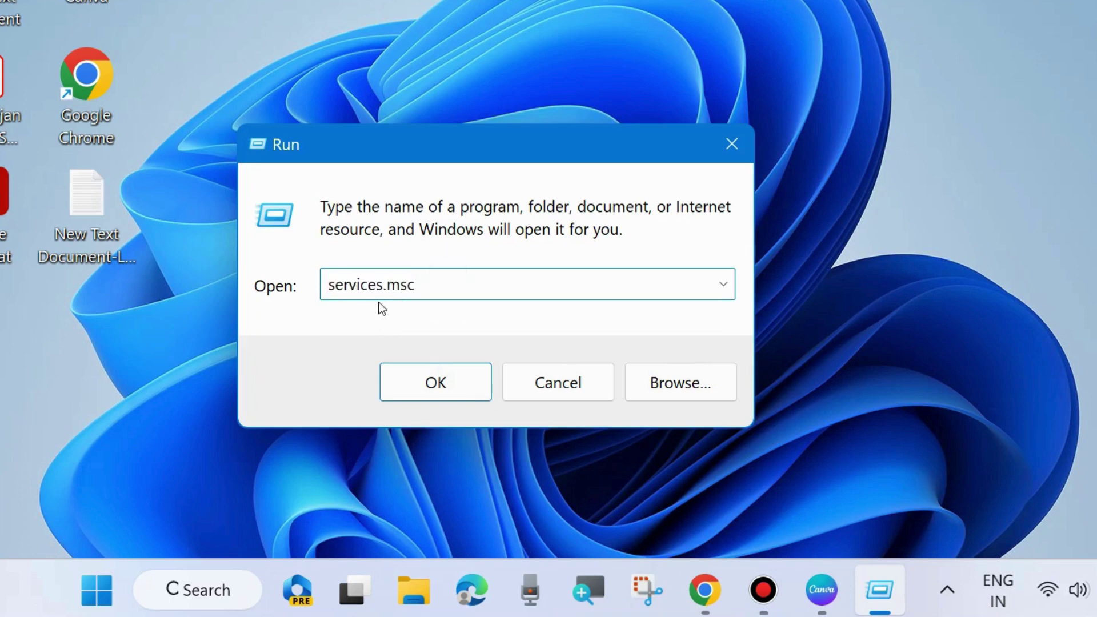
pyautogui.click(436, 384)
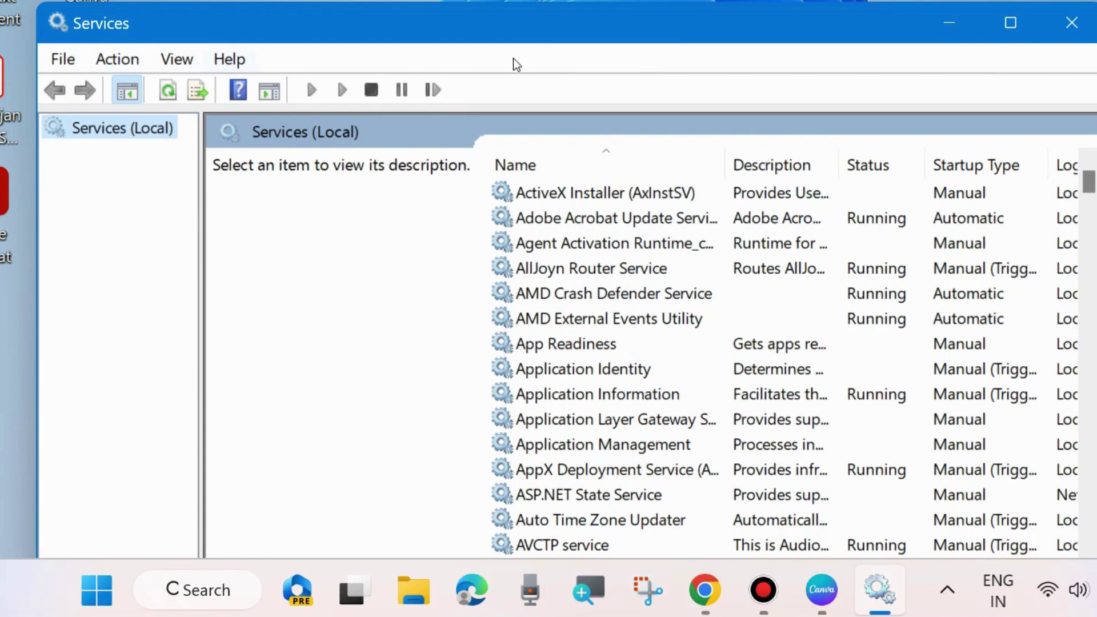
# Step: Restart Bluetooth Support Service, also restarting the dependent Bluetooth User Support Service
pyautogui.moveTo(526, 30); pyautogui.dragTo(492, 21)
pyautogui.scroll(-1, 523, 351)
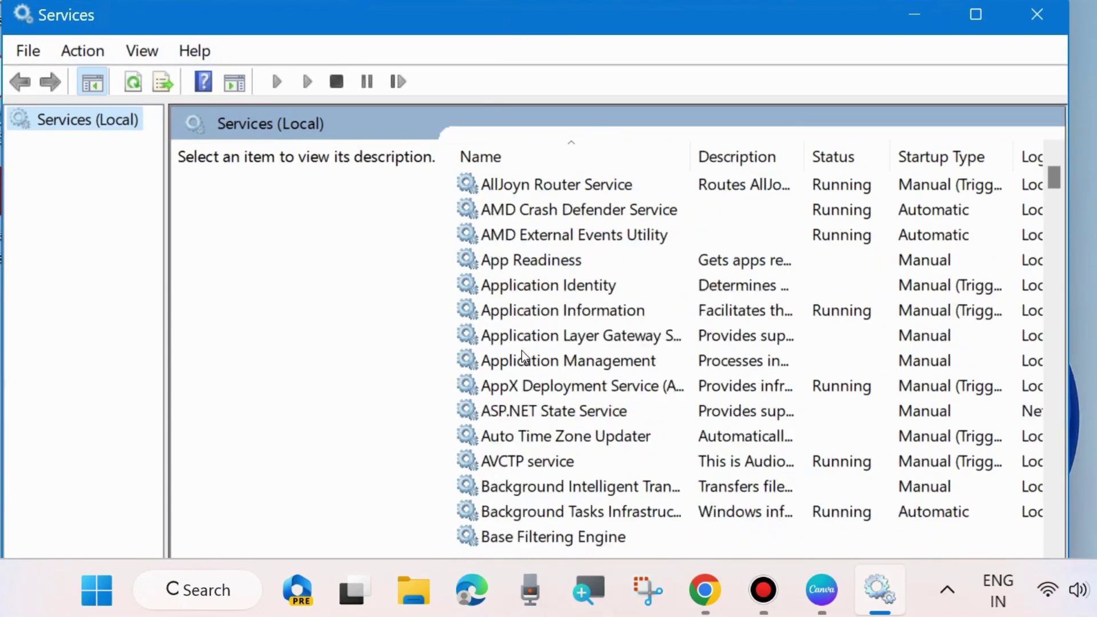
pyautogui.scroll(-3, 523, 351)
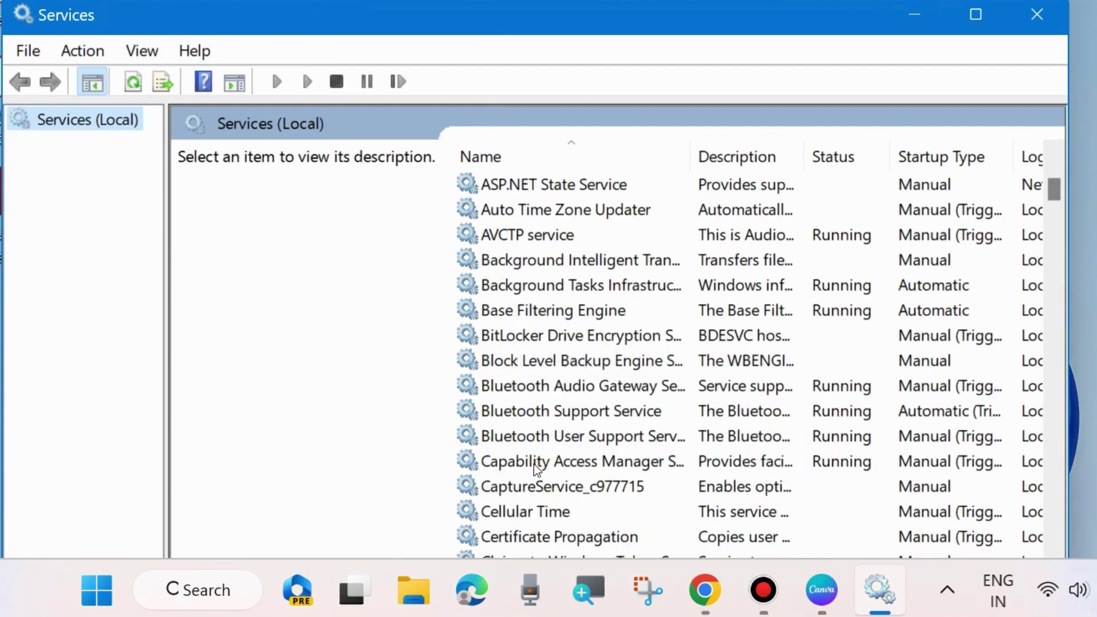
pyautogui.click(570, 412)
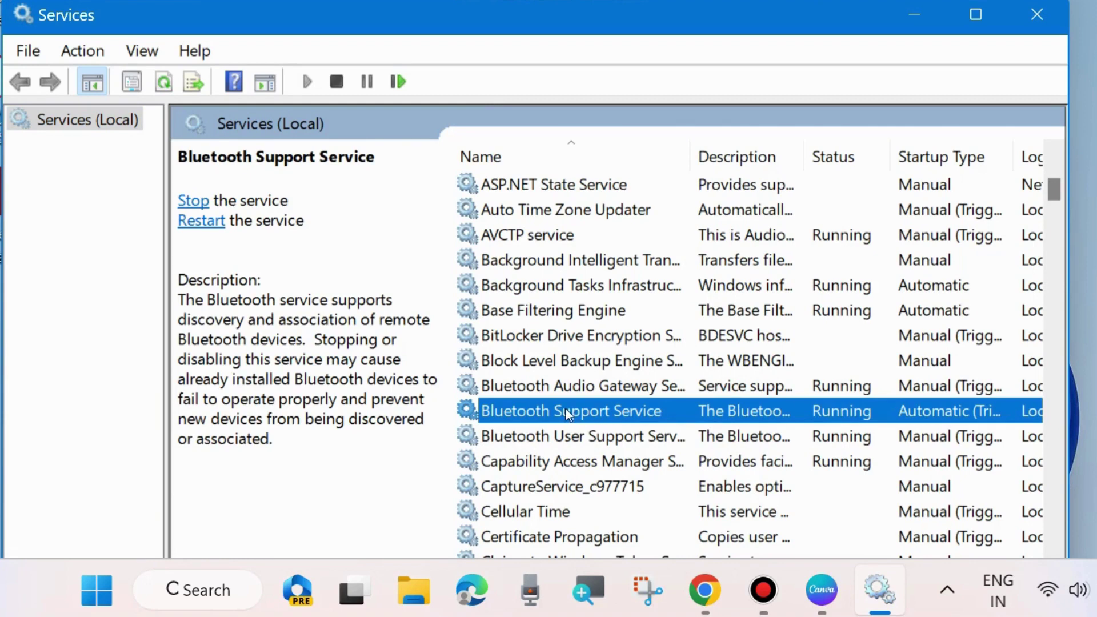
pyautogui.rightClick(566, 410)
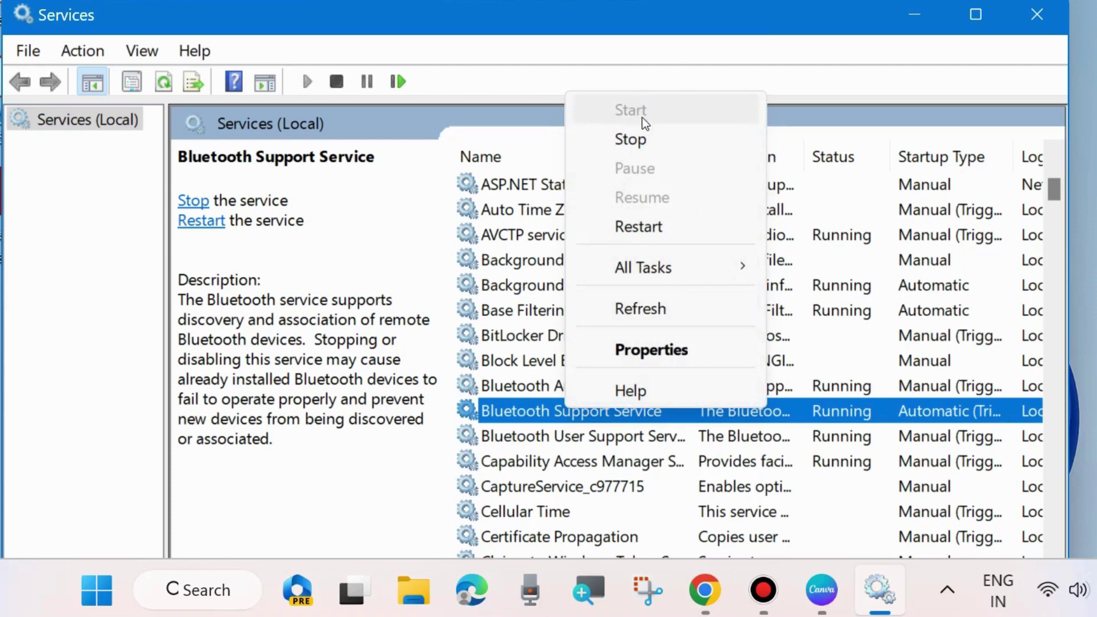
pyautogui.click(638, 230)
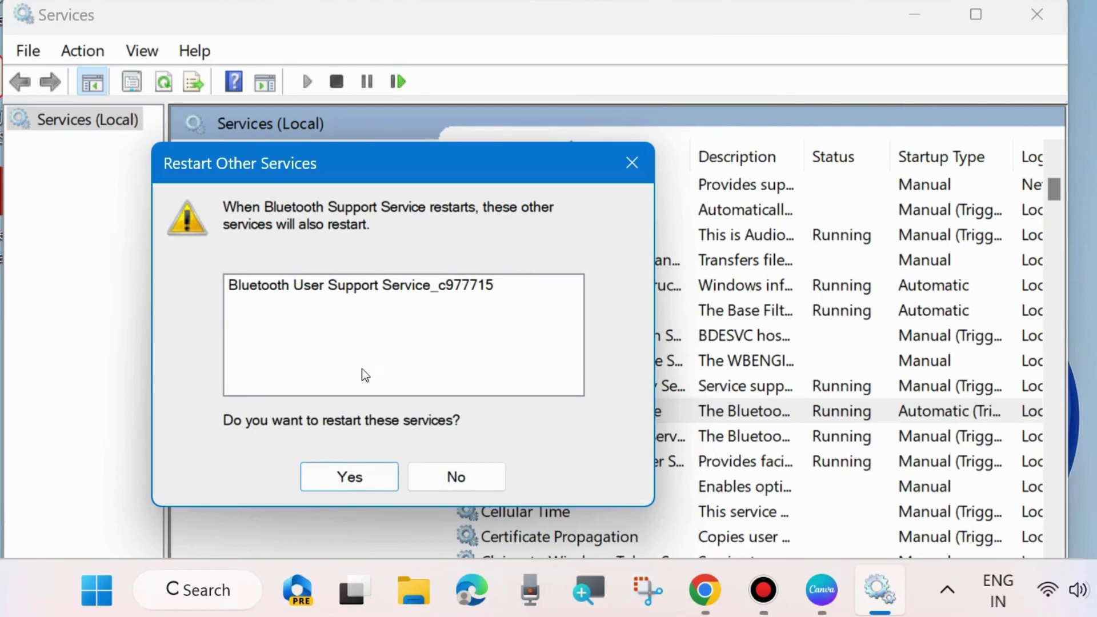
pyautogui.click(361, 477)
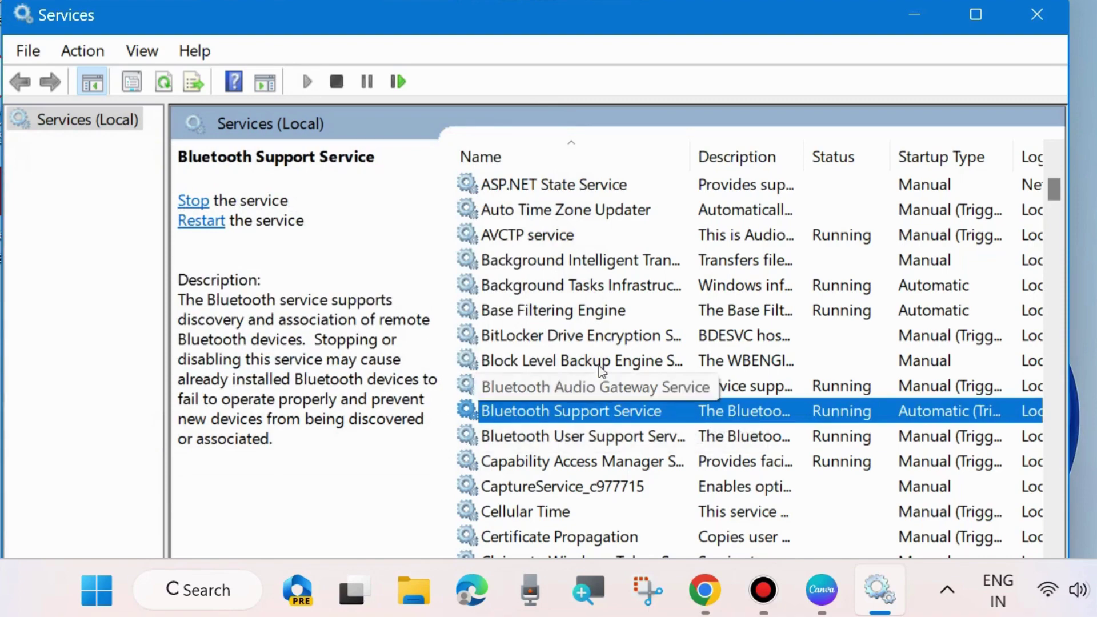
# Step: Set Bluetooth Support Service's startup type to Automatic, apply it, and close Services
pyautogui.doubleClick(562, 410)
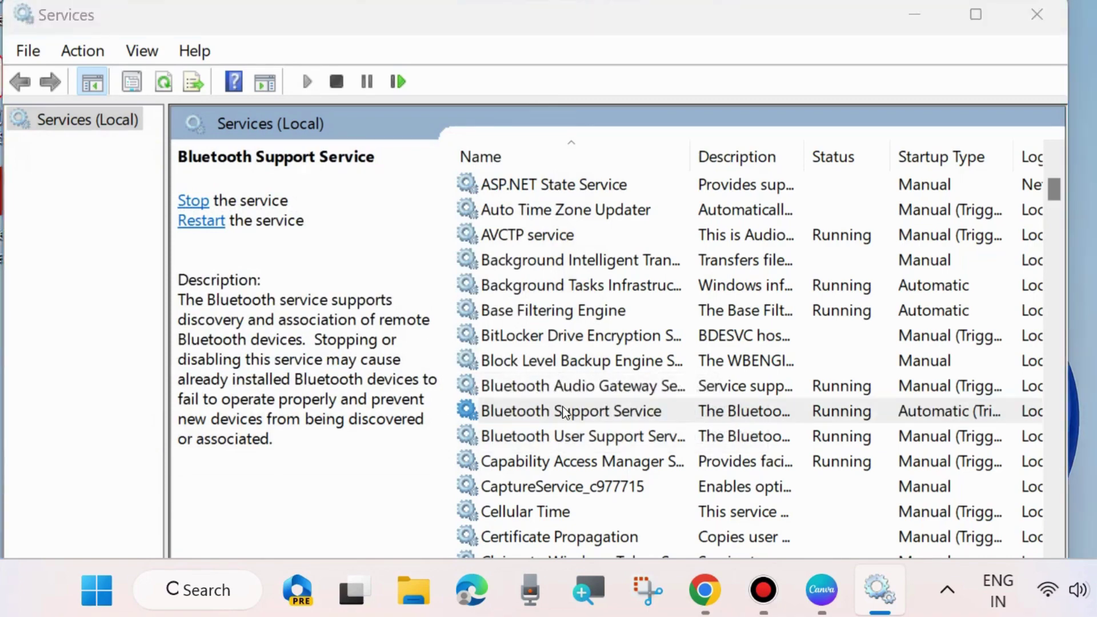
pyautogui.moveTo(193, 0); pyautogui.dragTo(626, 32)
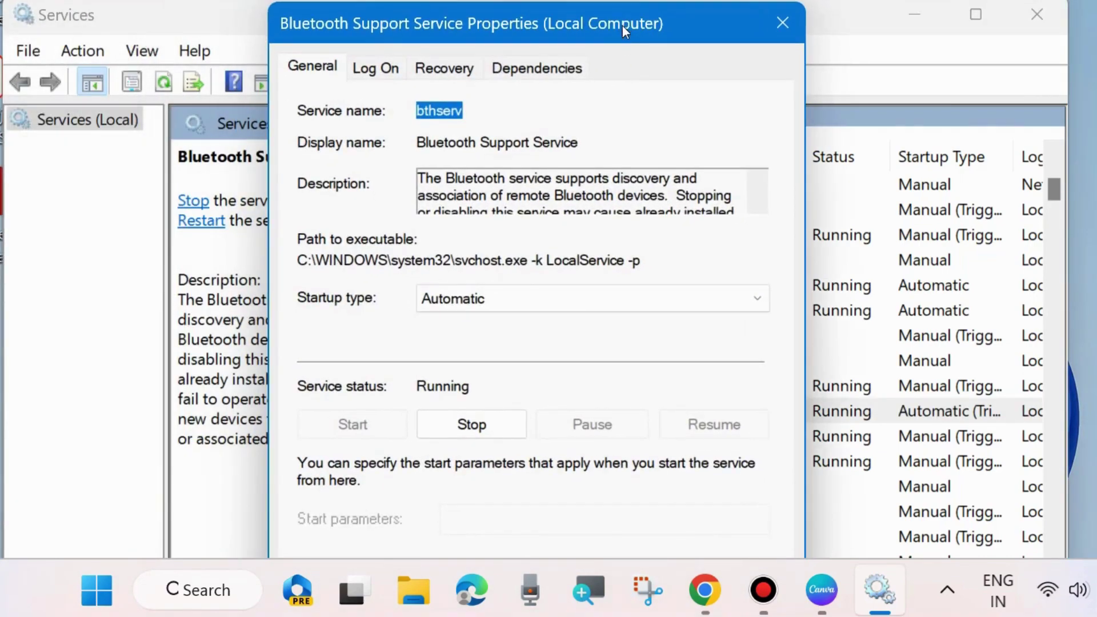
pyautogui.click(512, 302)
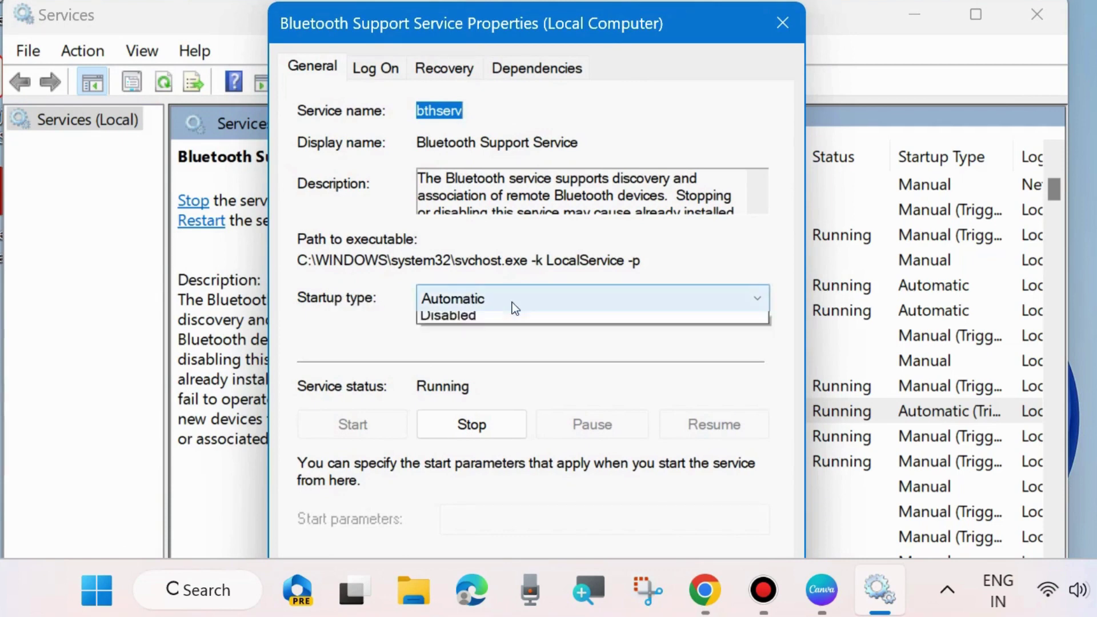
pyautogui.click(478, 338)
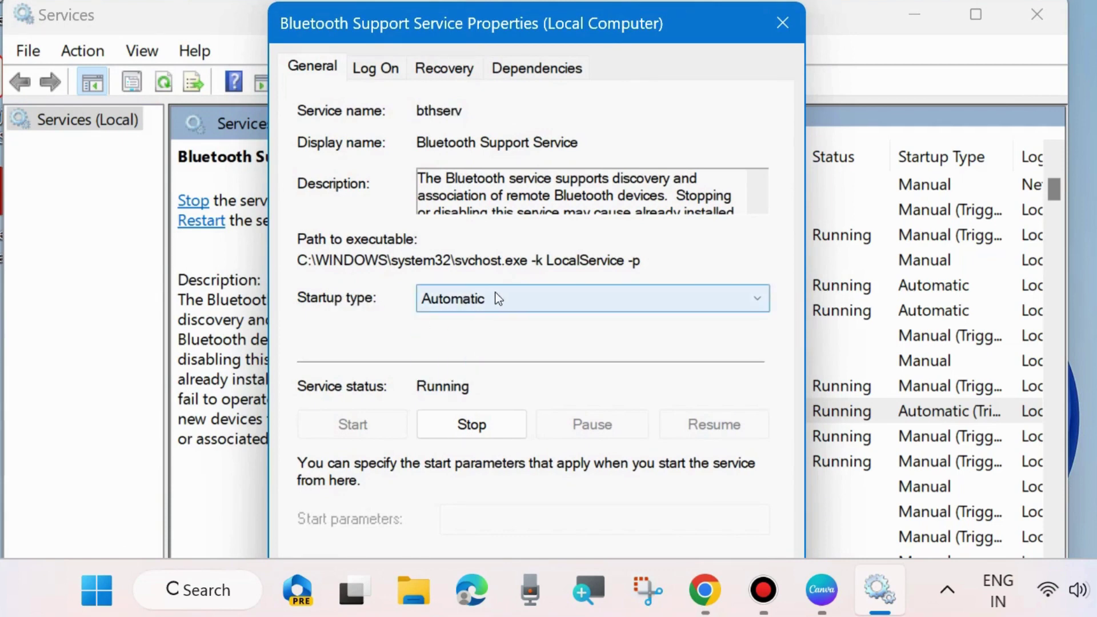
pyautogui.moveTo(555, 26); pyautogui.dragTo(525, 0)
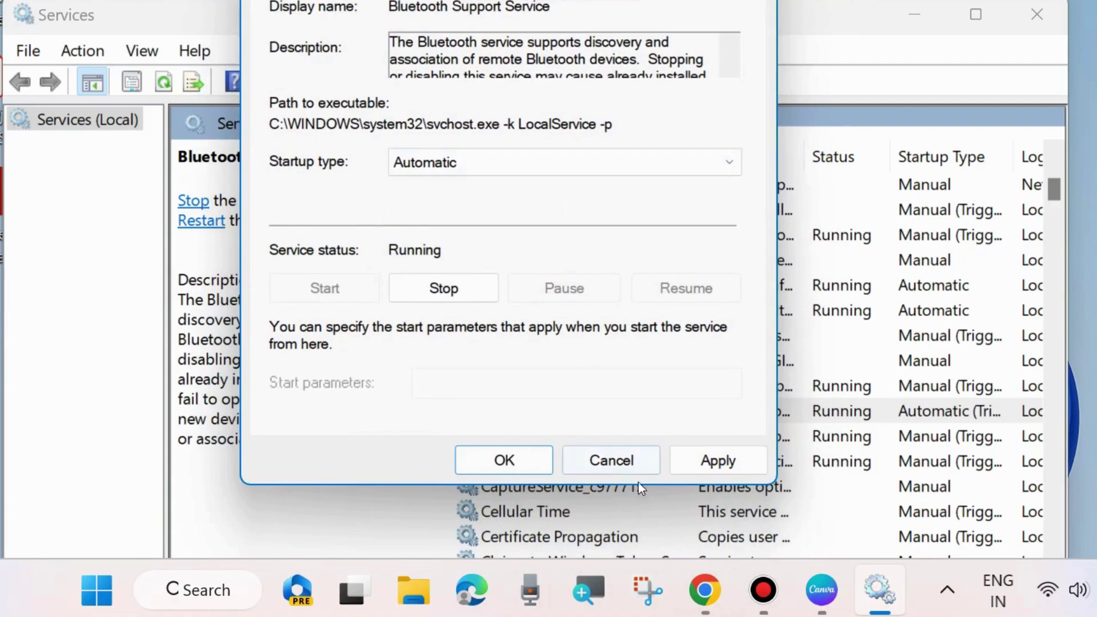
pyautogui.click(712, 460)
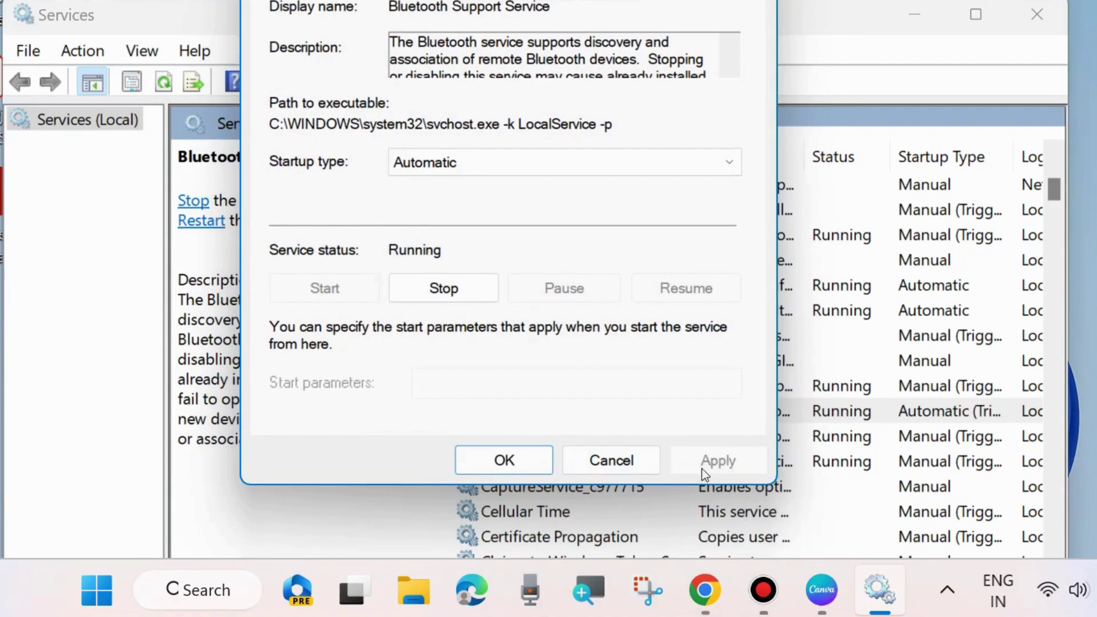
pyautogui.click(496, 455)
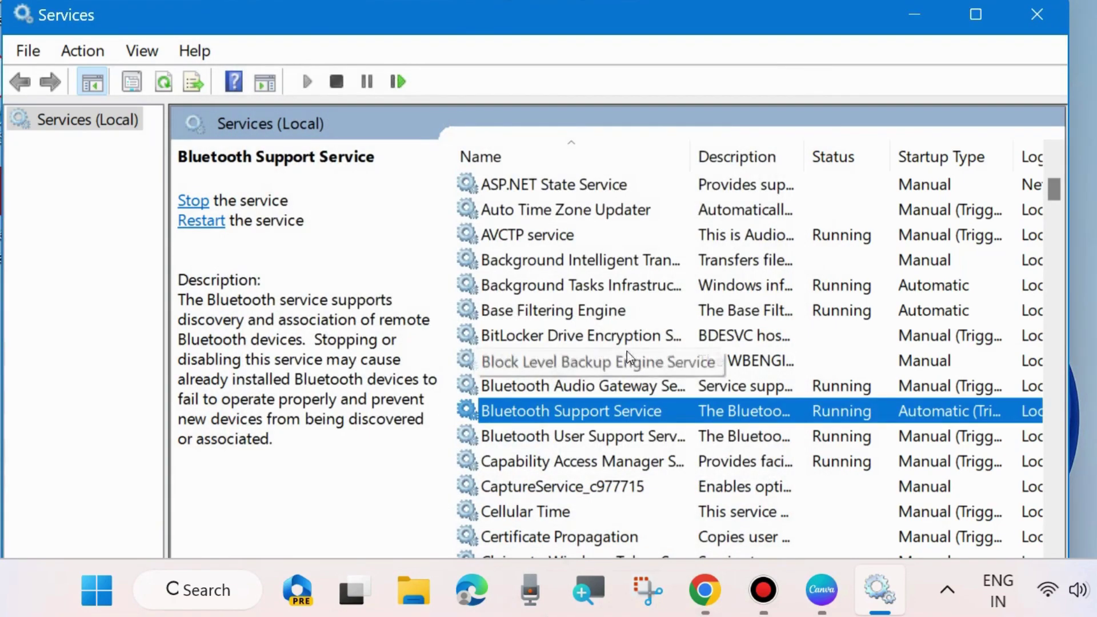
pyautogui.click(1036, 14)
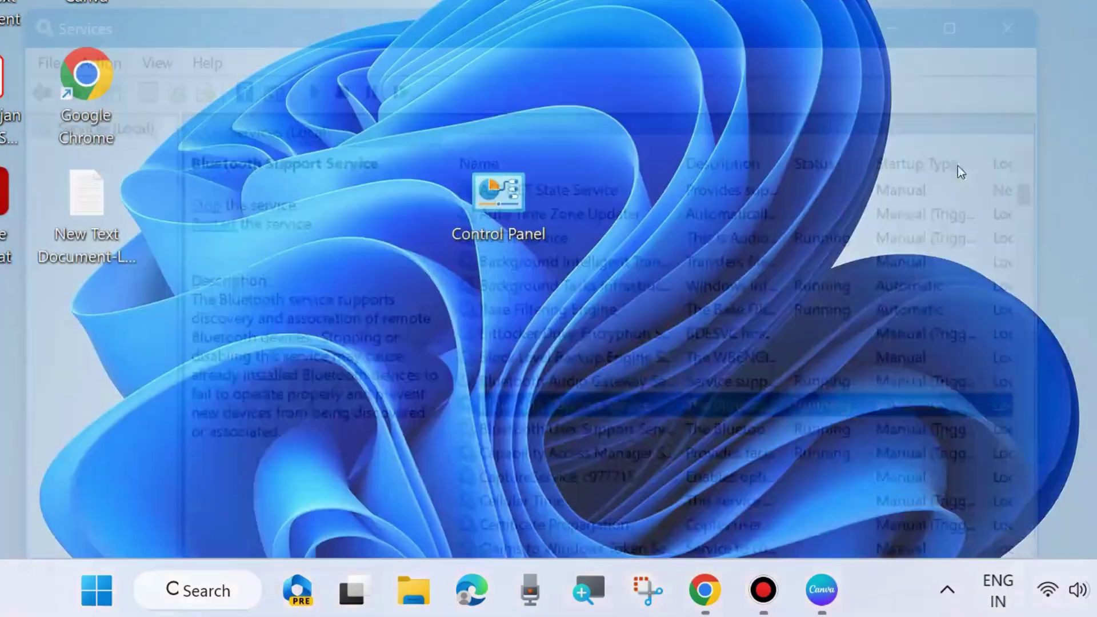